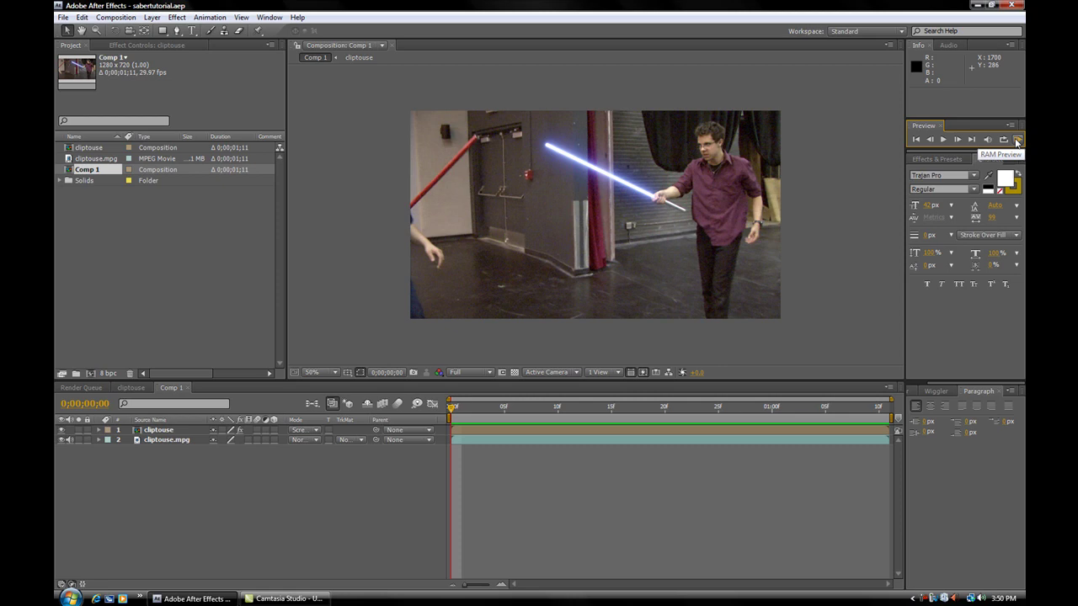
# Preview the finished lightsaber composition, then start a new empty project.
pyautogui.click(1016, 142)
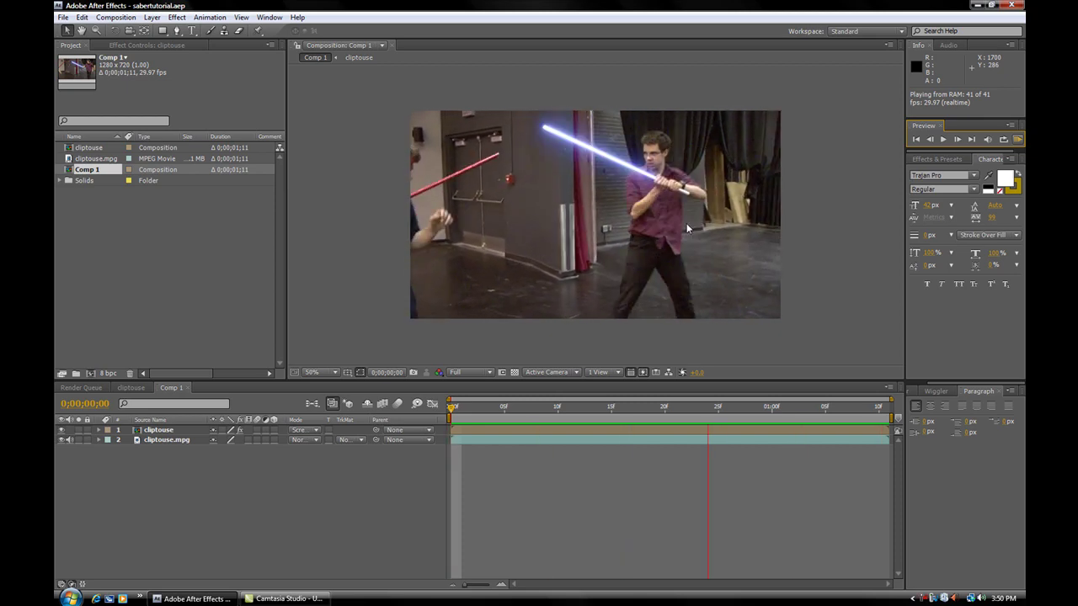
pyautogui.click(943, 139)
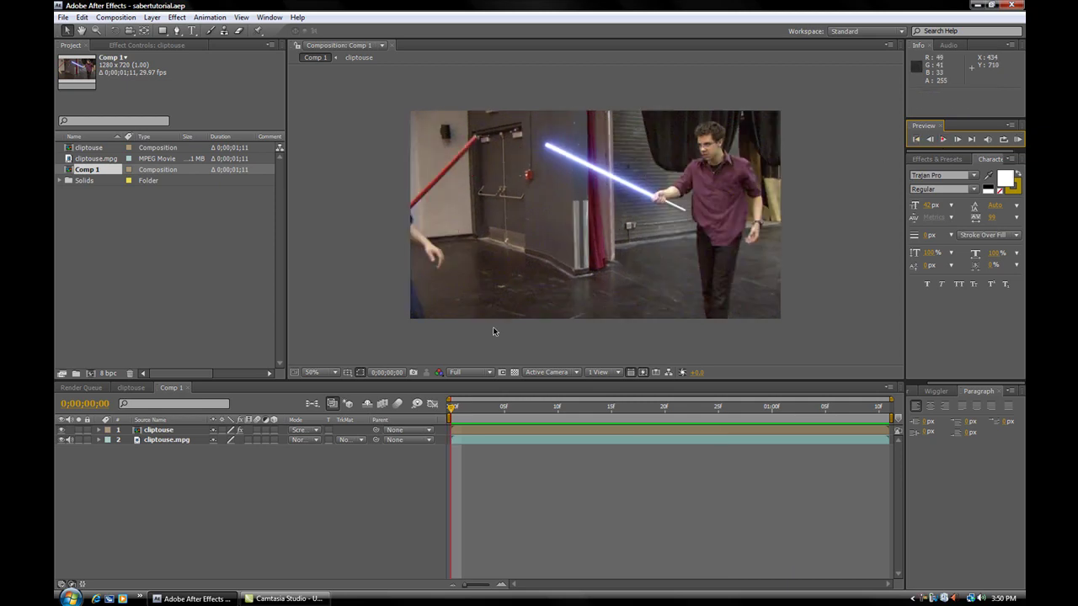
pyautogui.click(63, 16)
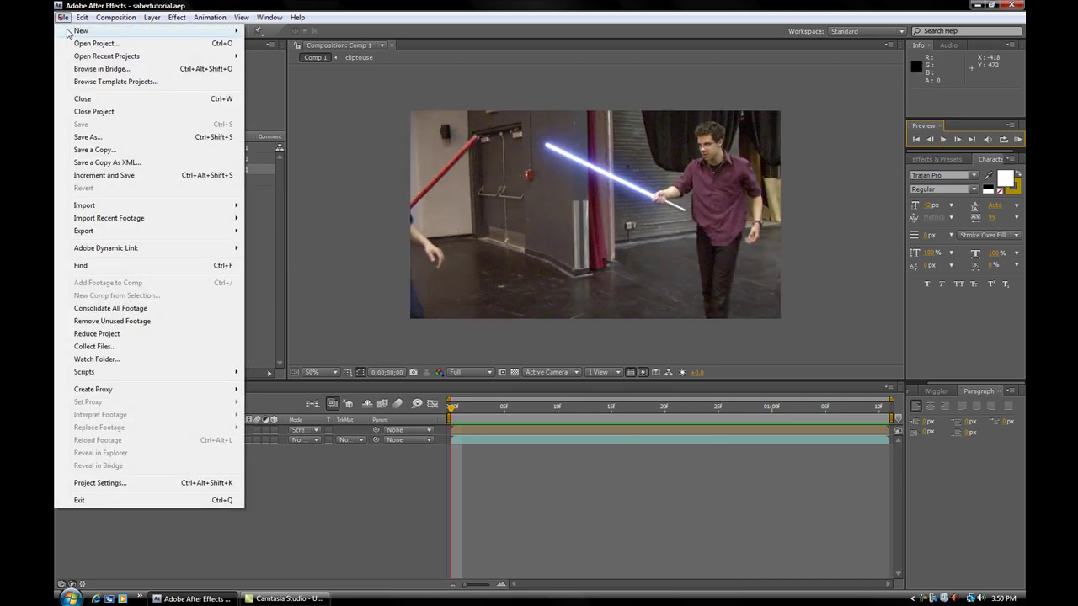
pyautogui.moveTo(190, 35)
pyautogui.click(280, 31)
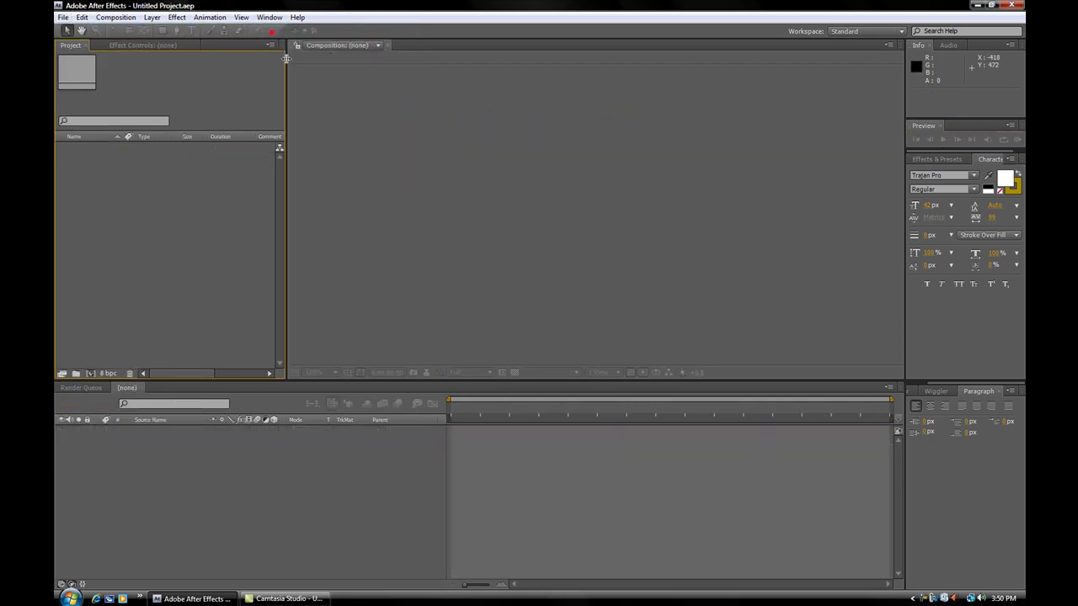
# Import cliptouse.mpg from the Films > Lightsaber Tutorial folder.
pyautogui.click(115, 17)
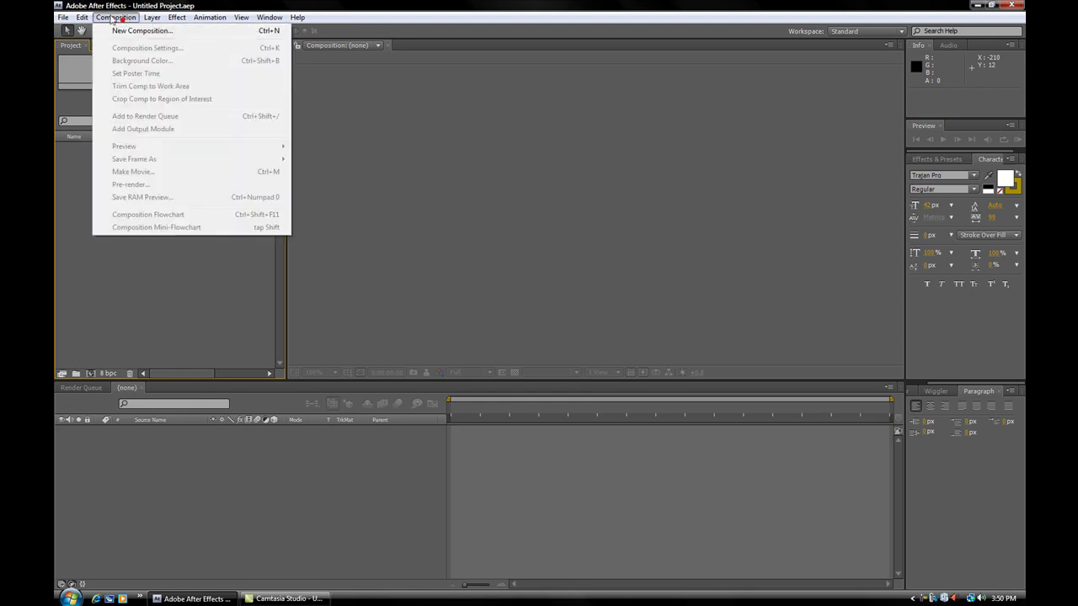
pyautogui.moveTo(62, 17)
pyautogui.moveTo(108, 205)
pyautogui.click(274, 205)
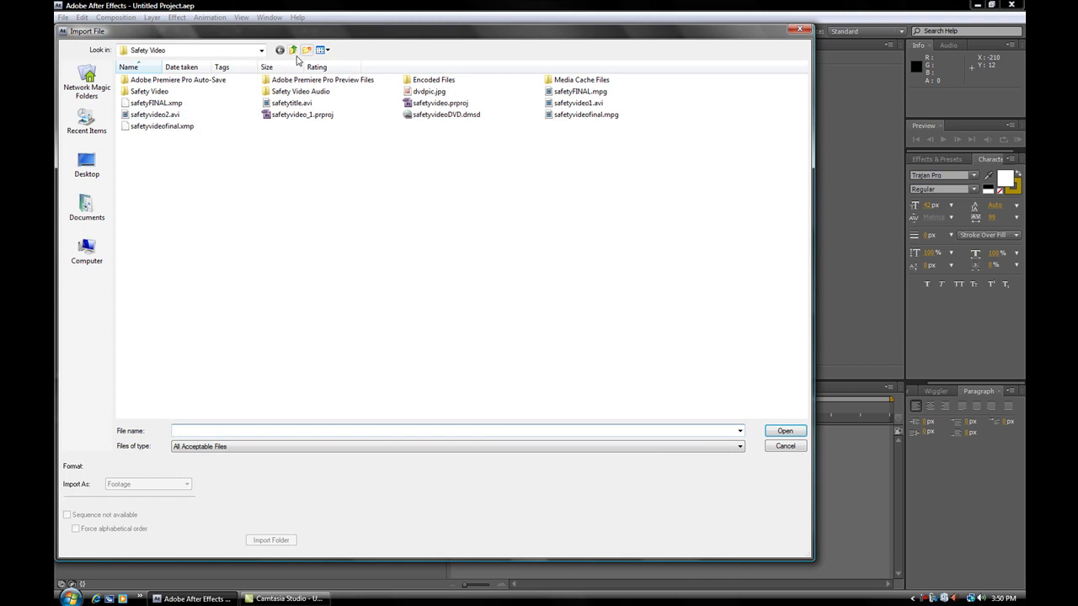
pyautogui.click(293, 50)
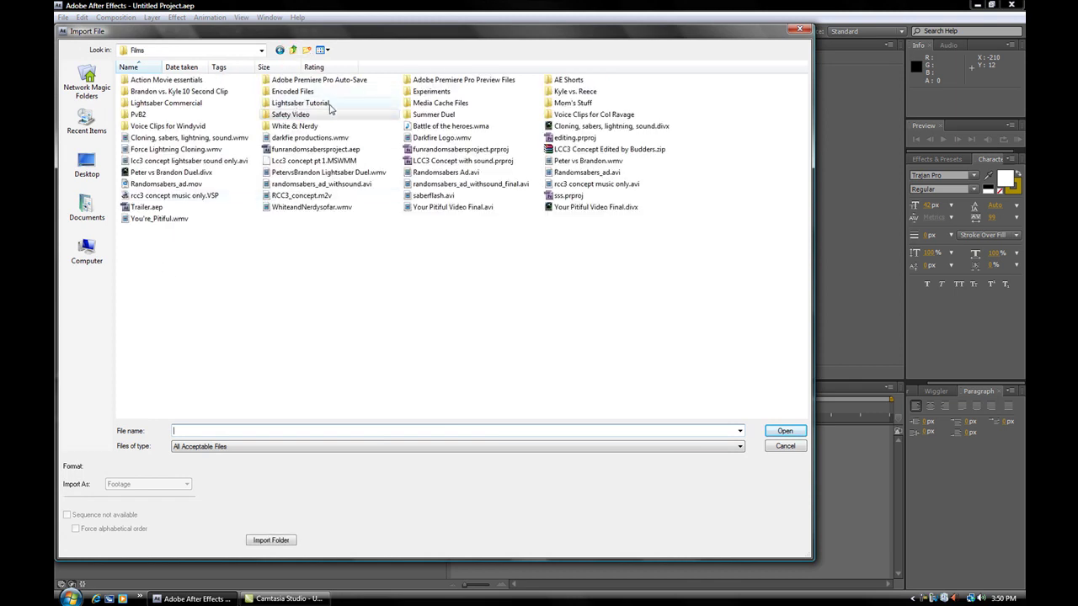
pyautogui.doubleClick(299, 104)
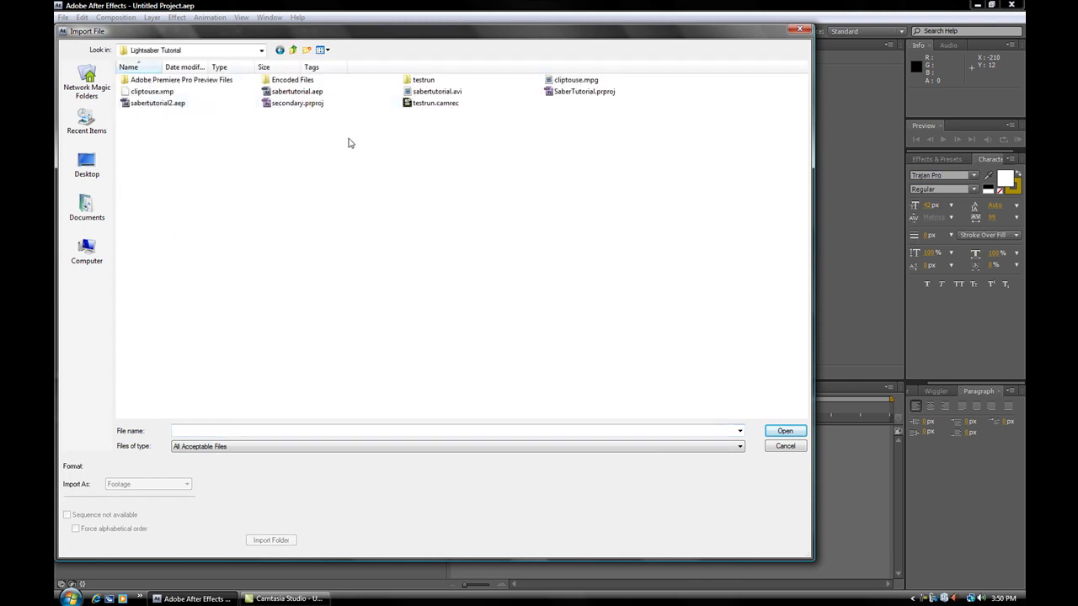
pyautogui.click(576, 80)
pyautogui.click(781, 431)
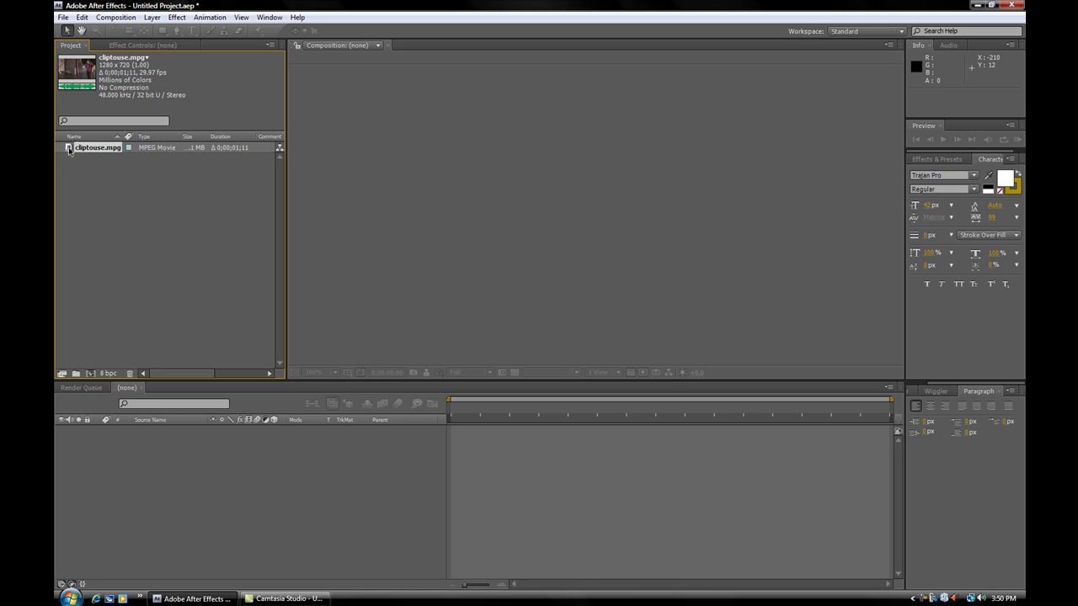
# Build a cliptouse composition from cliptouse.mpg, play it, scrub back and run a RAM preview.
pyautogui.moveTo(69, 149); pyautogui.dragTo(182, 450)
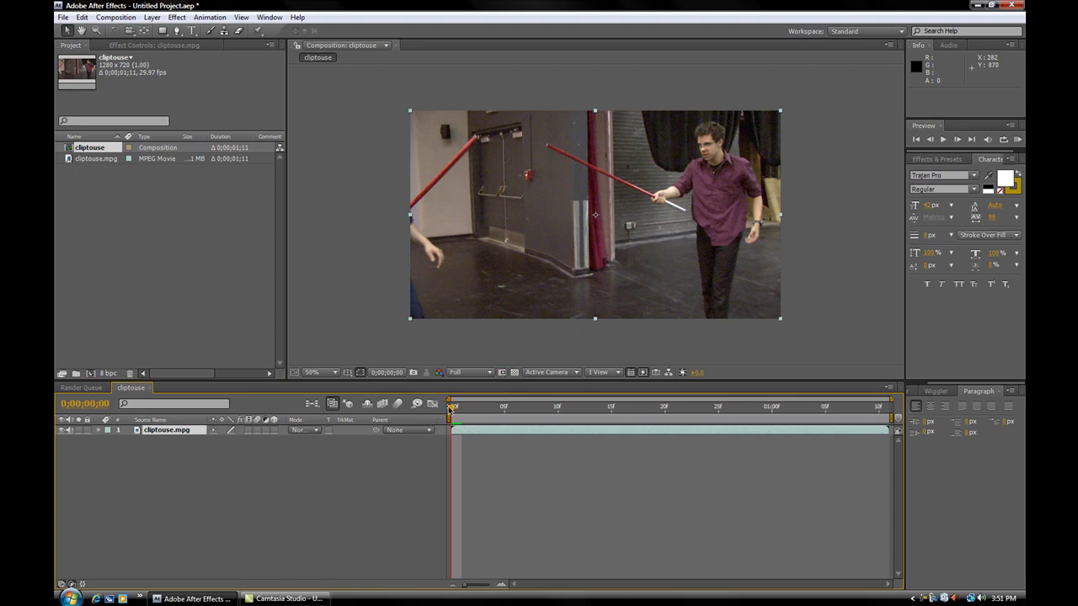
pyautogui.press('space')
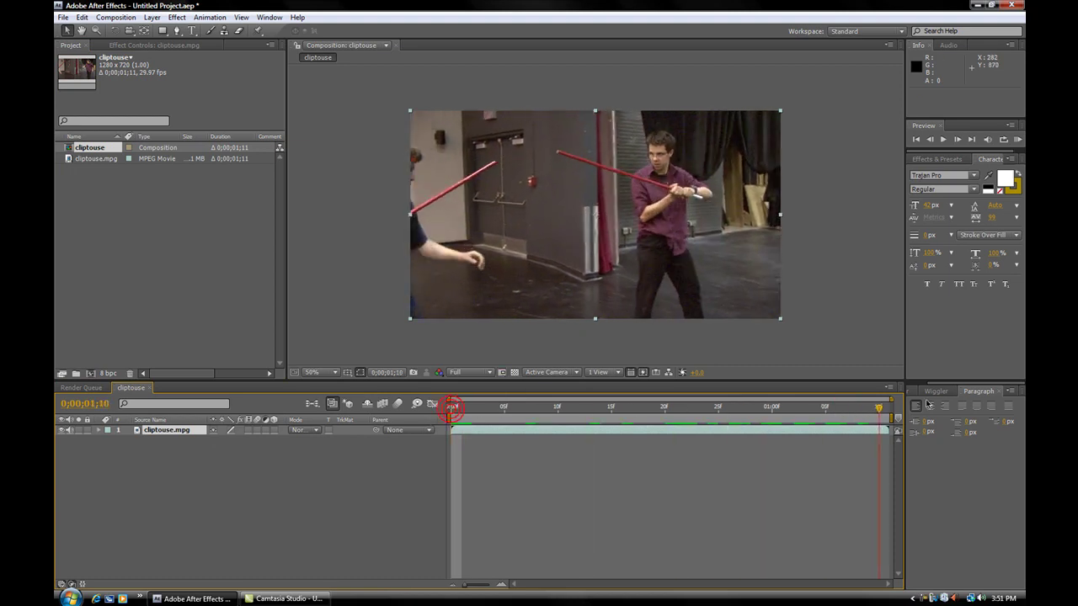
pyautogui.moveTo(717, 407); pyautogui.dragTo(440, 413)
pyautogui.click(1018, 140)
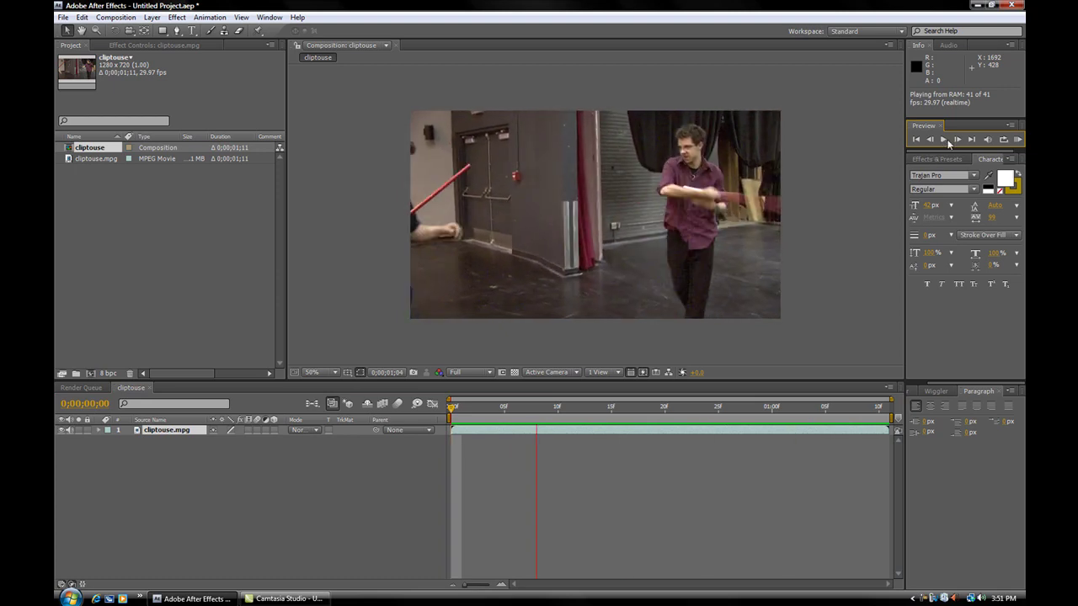
pyautogui.click(742, 194)
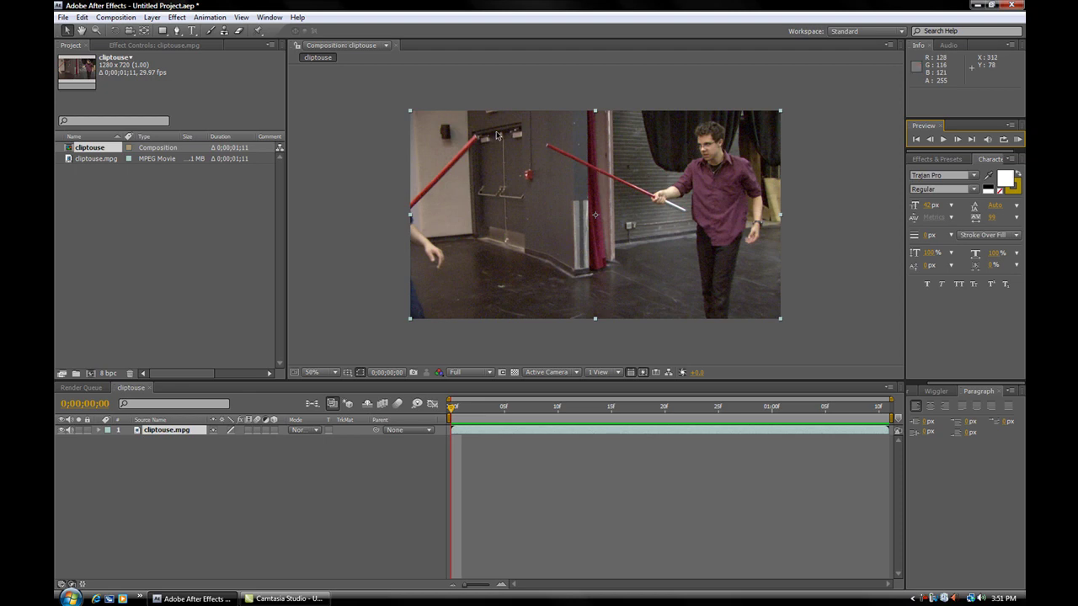
# Add a comp-sized white (FFFFFF) solid, White Solid 1, above cliptouse.mpg.
pyautogui.click(152, 17)
pyautogui.moveTo(168, 30)
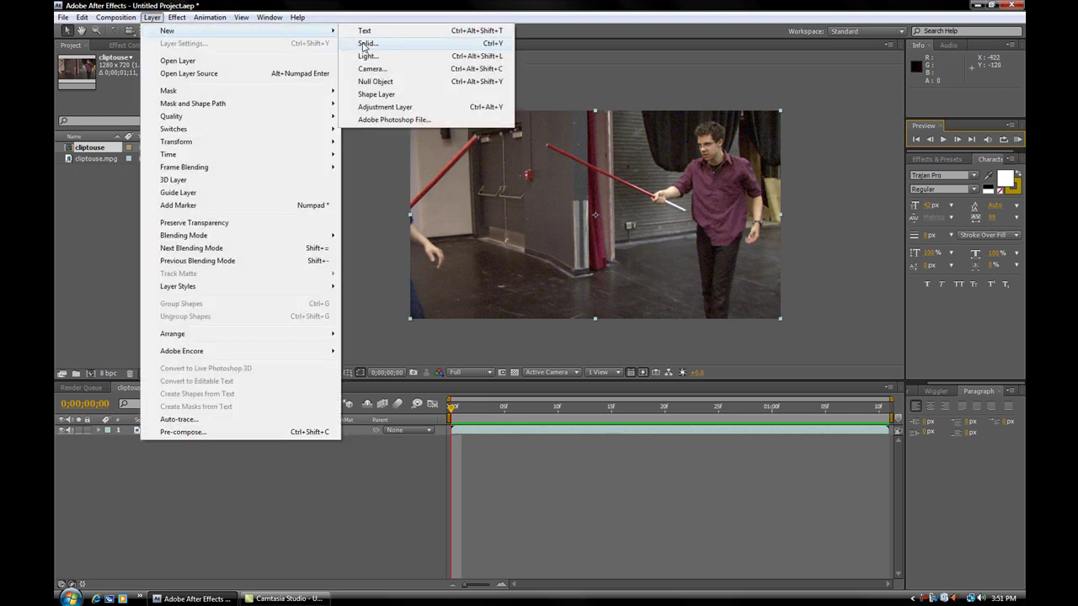
pyautogui.click(362, 47)
pyautogui.click(532, 369)
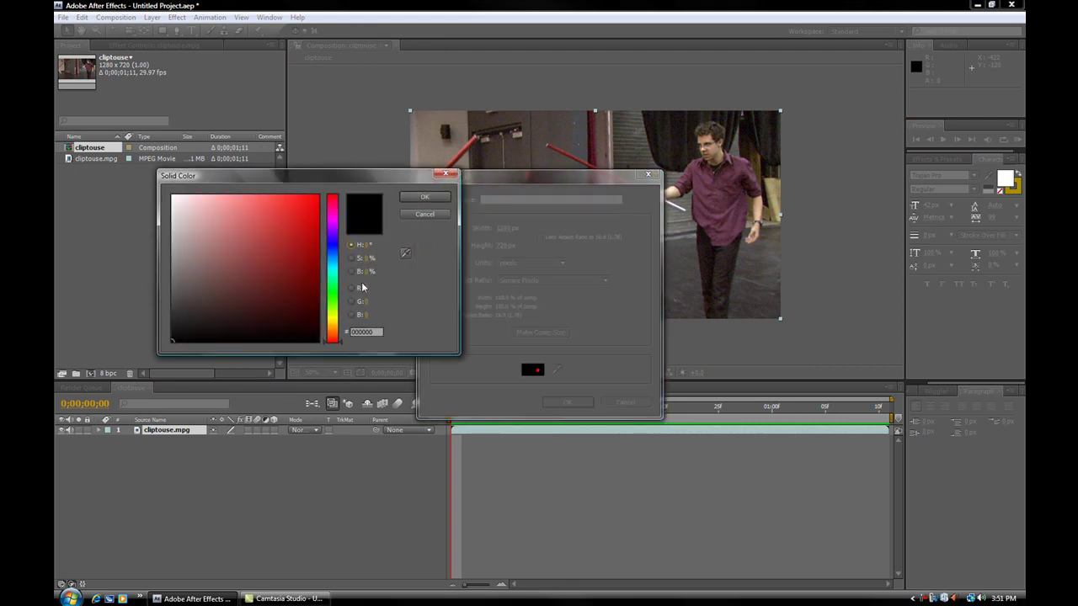
pyautogui.moveTo(224, 243); pyautogui.dragTo(122, 154)
pyautogui.click(424, 197)
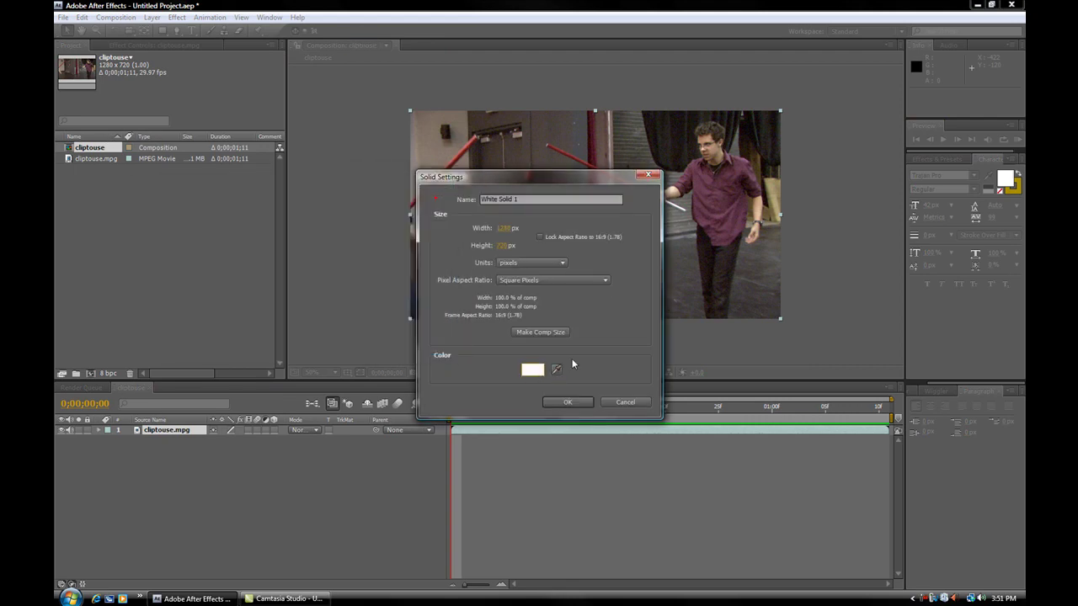
pyautogui.click(559, 333)
pyautogui.click(571, 403)
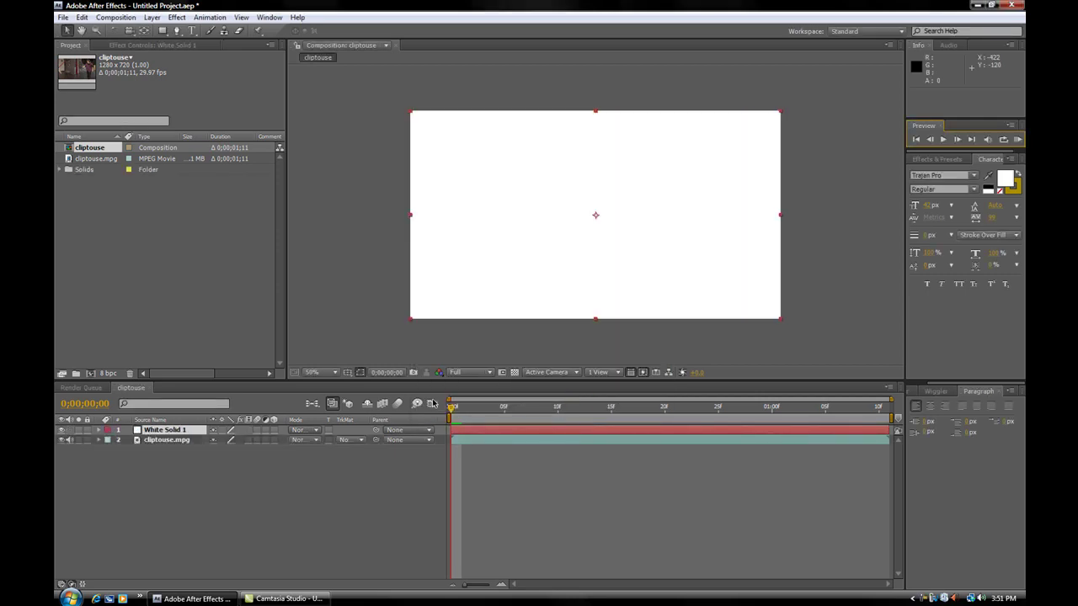
# Turn off White Solid 1's visibility, enlarge the Composition panel and zoom to 200% on the stick.
pyautogui.click(61, 430)
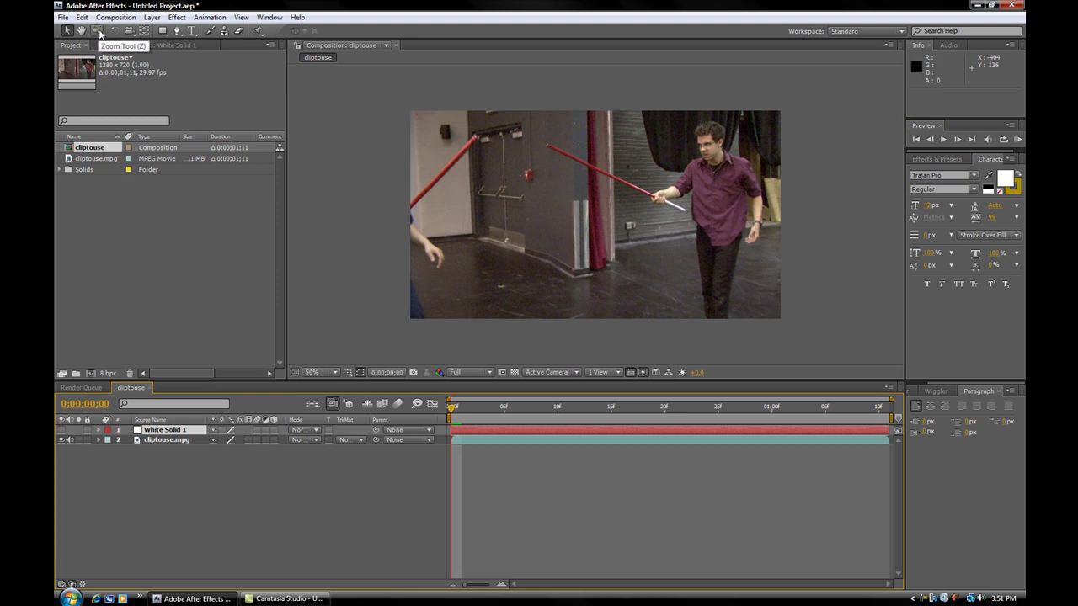
pyautogui.moveTo(302, 381); pyautogui.dragTo(298, 436)
pyautogui.click(96, 30)
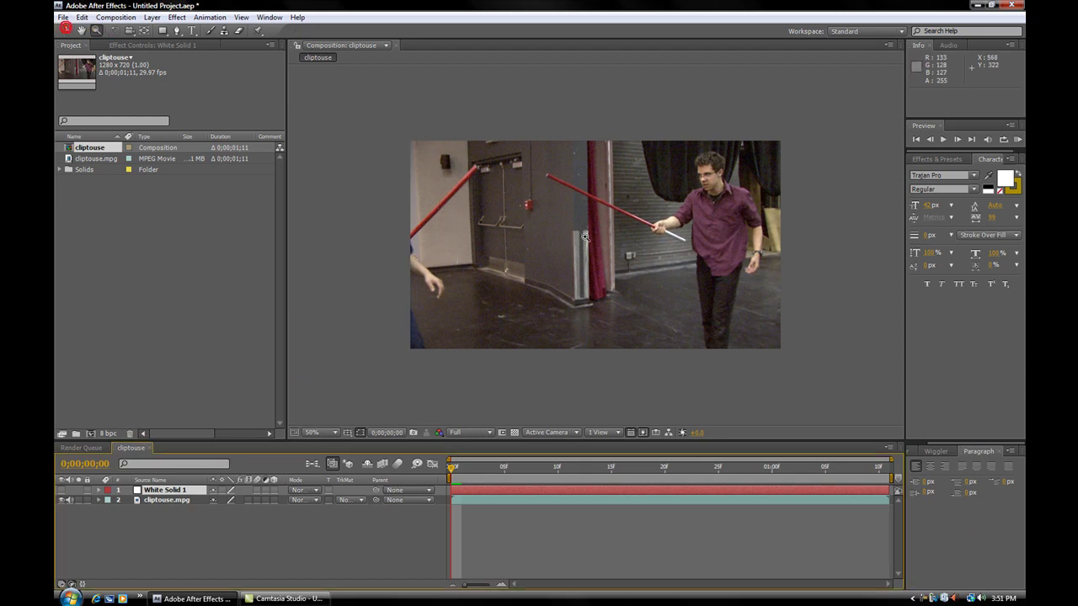
pyautogui.click(601, 200)
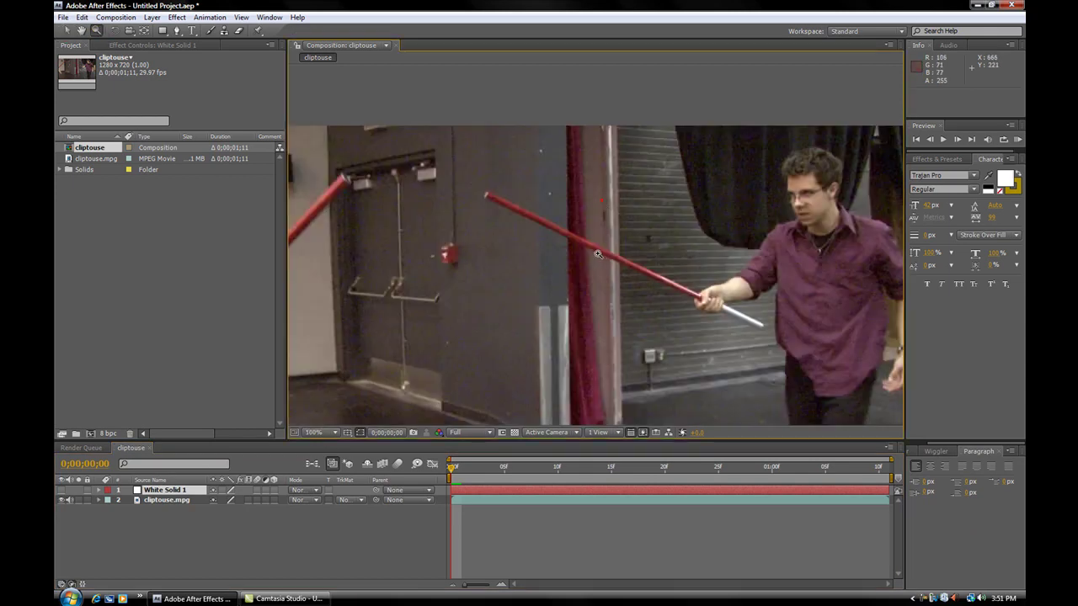
pyautogui.click(603, 253)
pyautogui.press('v')
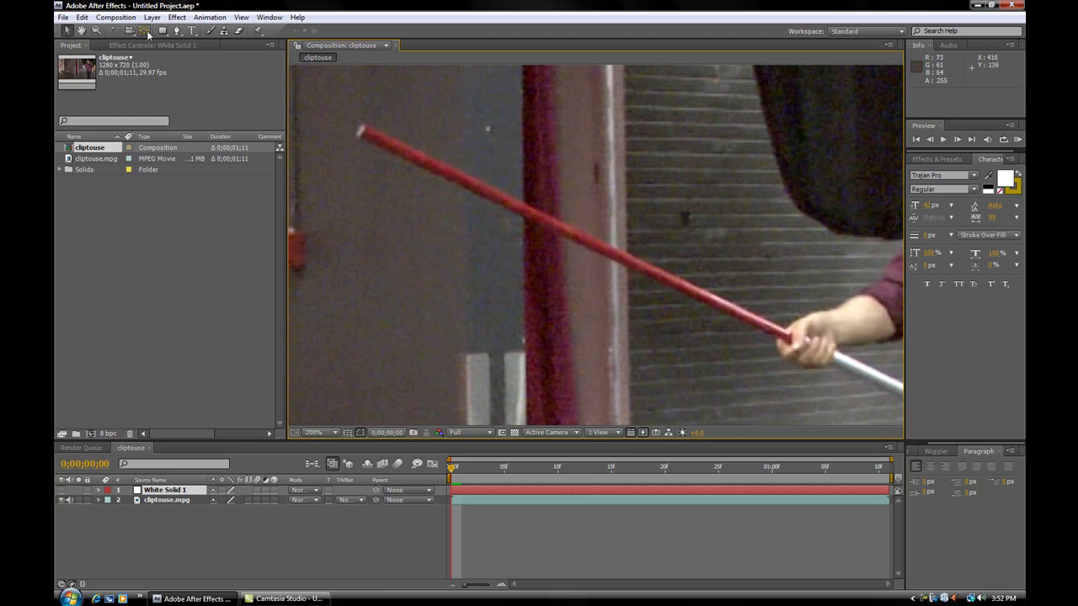
# Draw a closed four-point Pen mask on White Solid 1 along the stick from hand to tip.
pyautogui.click(177, 31)
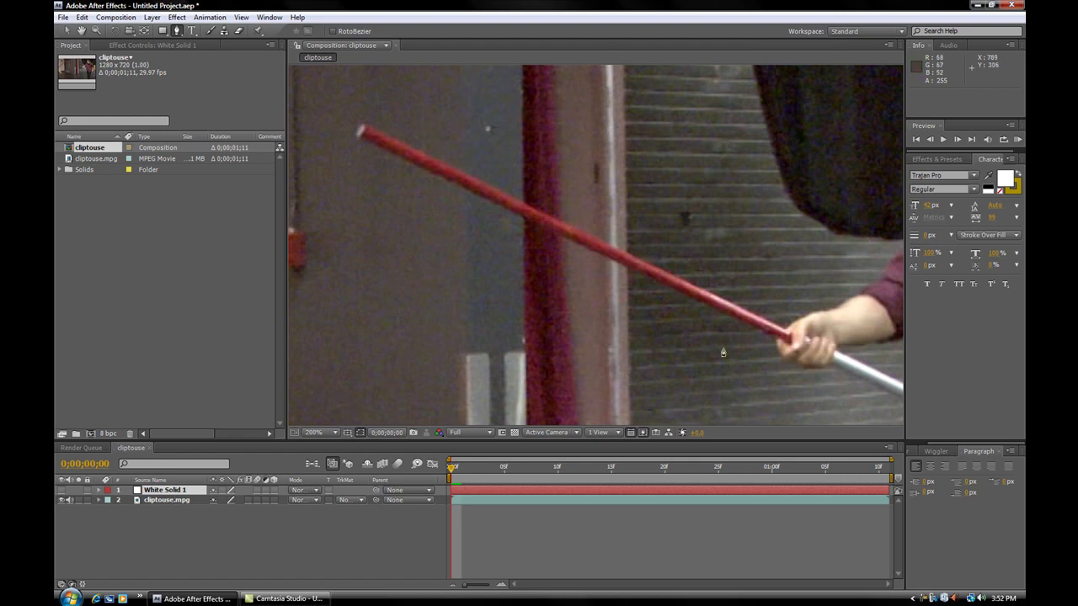
pyautogui.click(792, 343)
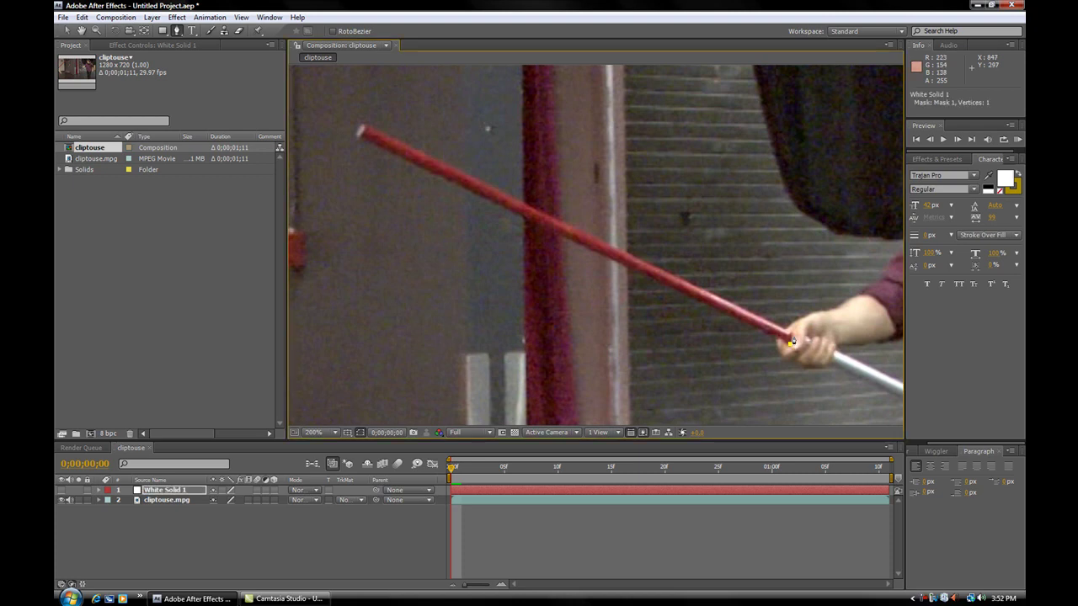
pyautogui.click(364, 132)
pyautogui.click(361, 131)
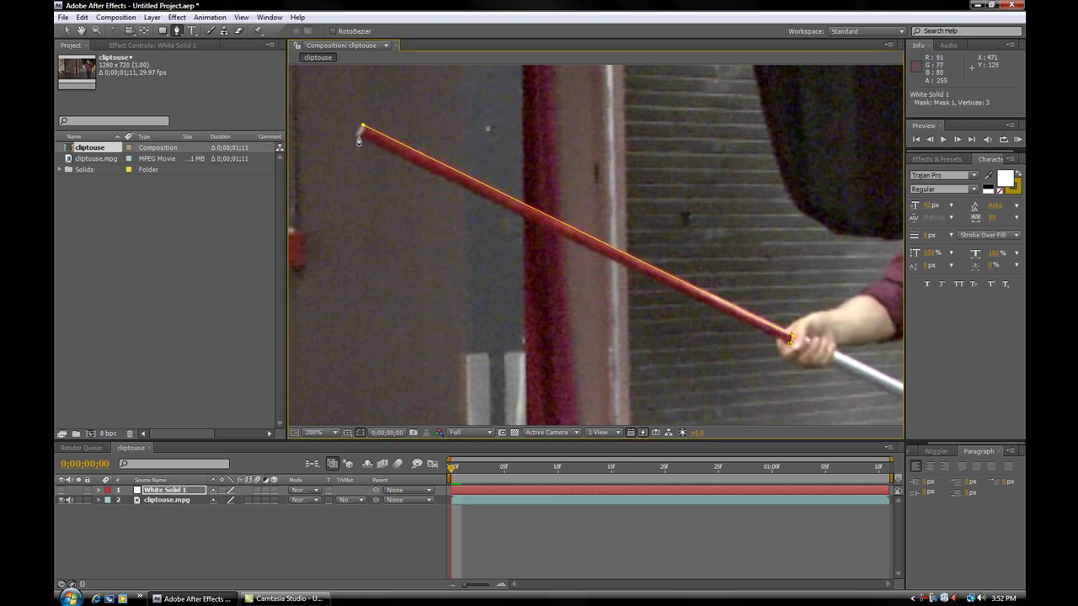
pyautogui.click(774, 346)
pyautogui.click(790, 344)
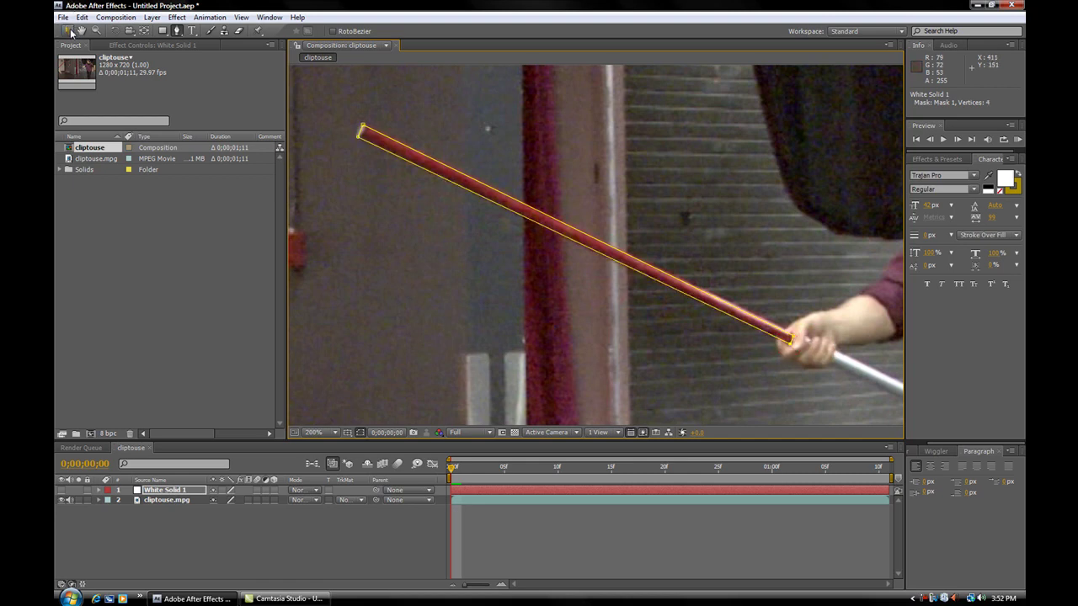
pyautogui.click(69, 31)
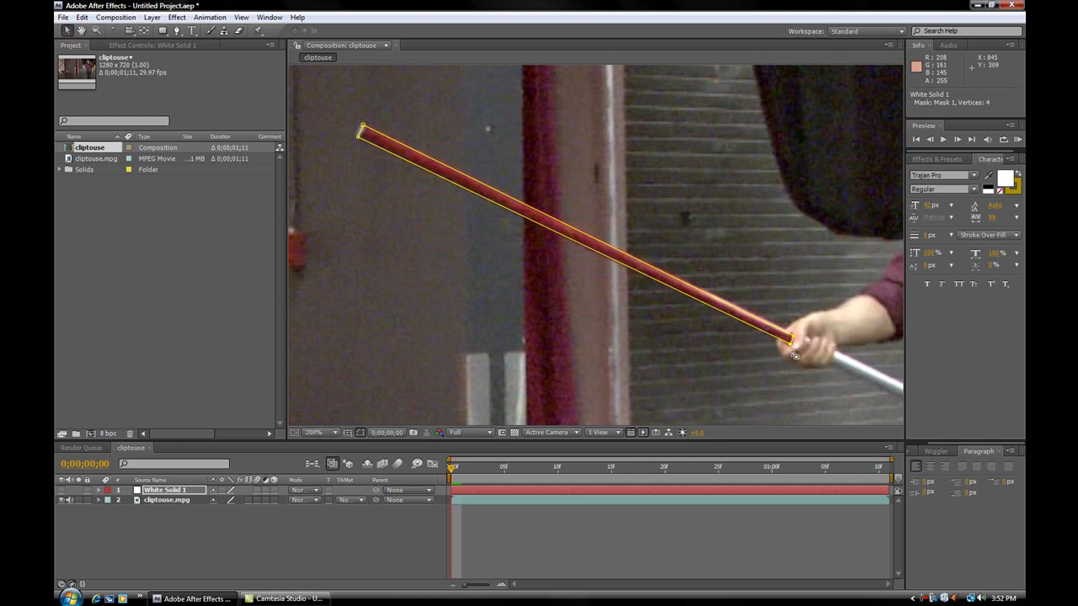
pyautogui.click(799, 327)
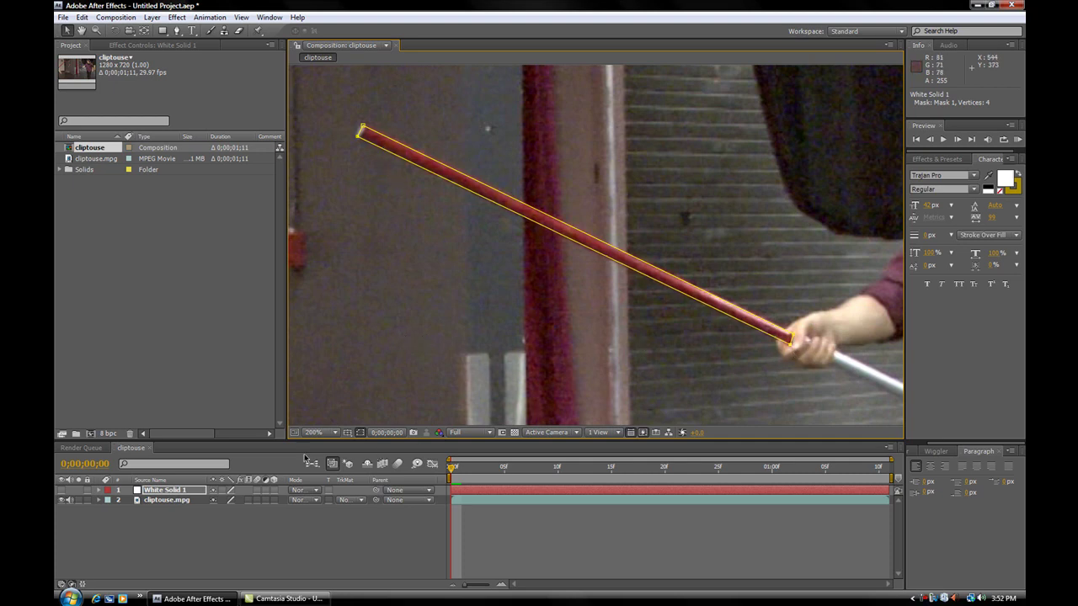
pyautogui.click(61, 490)
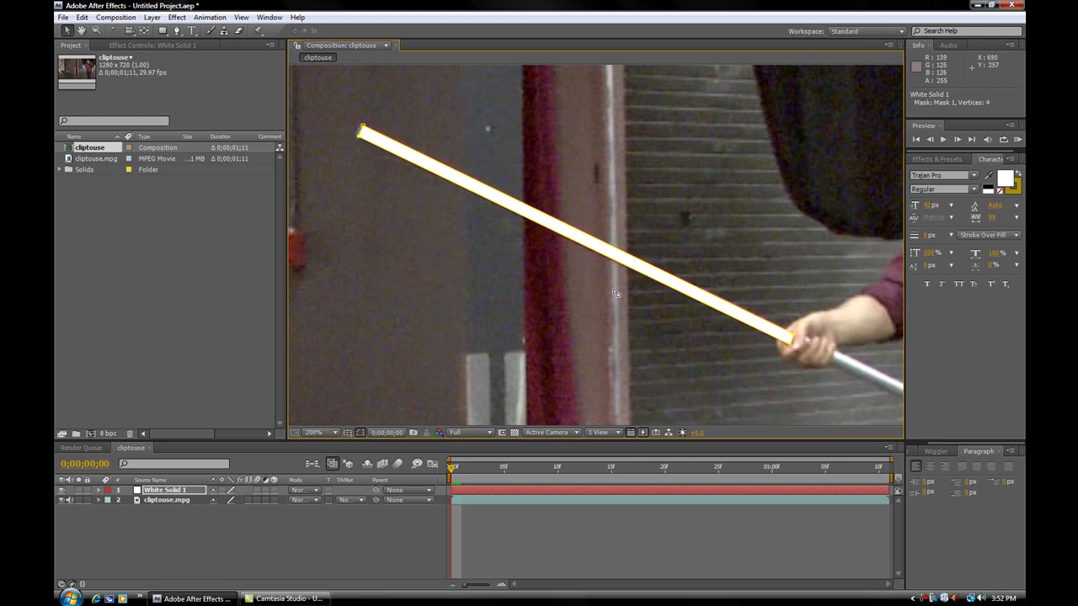
pyautogui.click(173, 550)
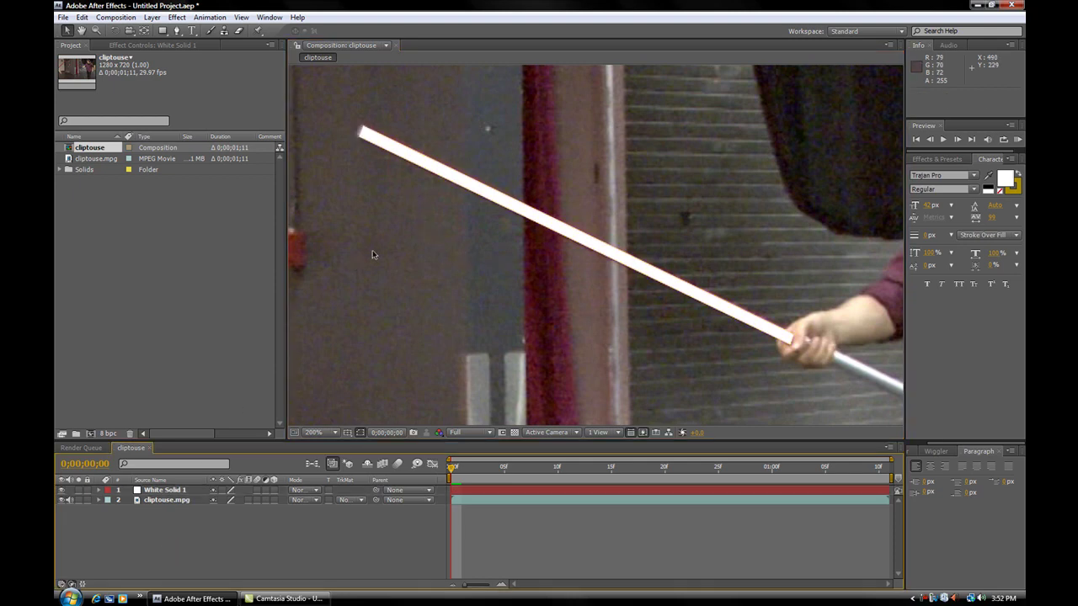
pyautogui.scroll(-1, 448, 394)
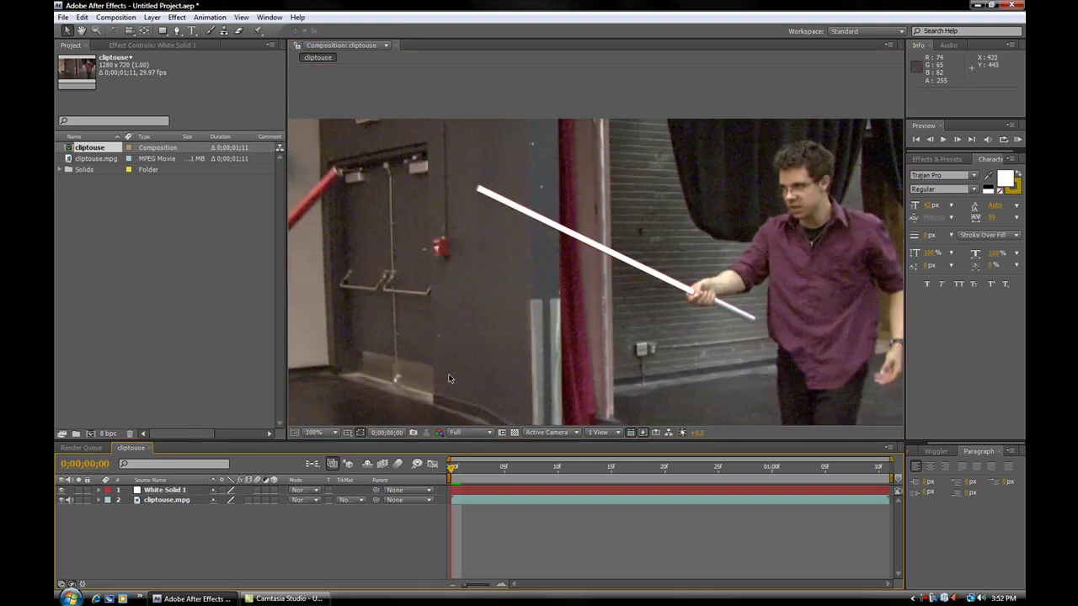
pyautogui.click(164, 489)
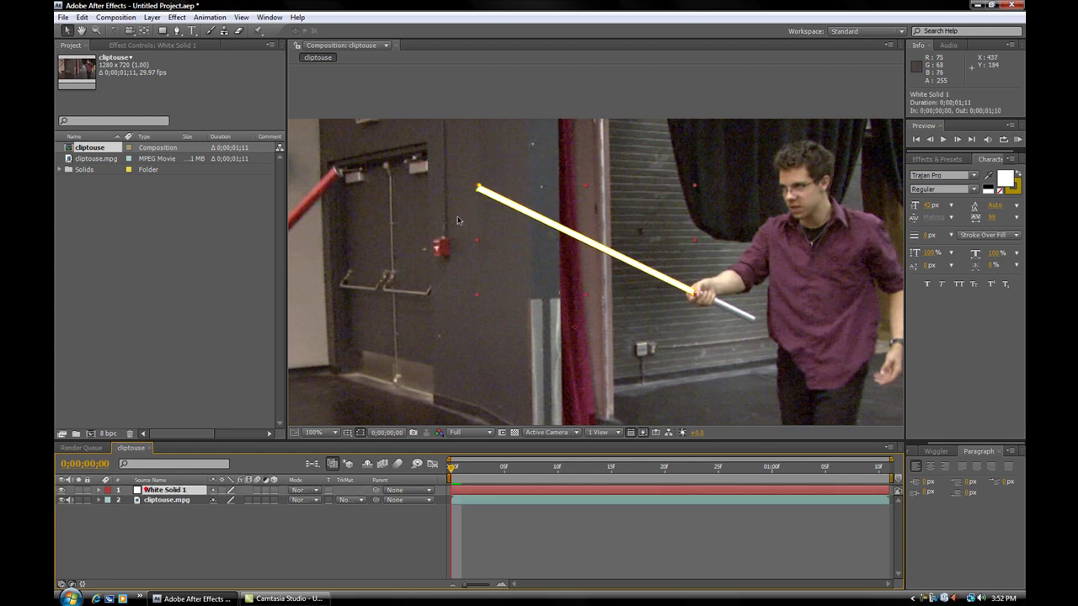
pyautogui.press('.')
pyautogui.press('.')
pyautogui.press(',')
pyautogui.click(357, 133)
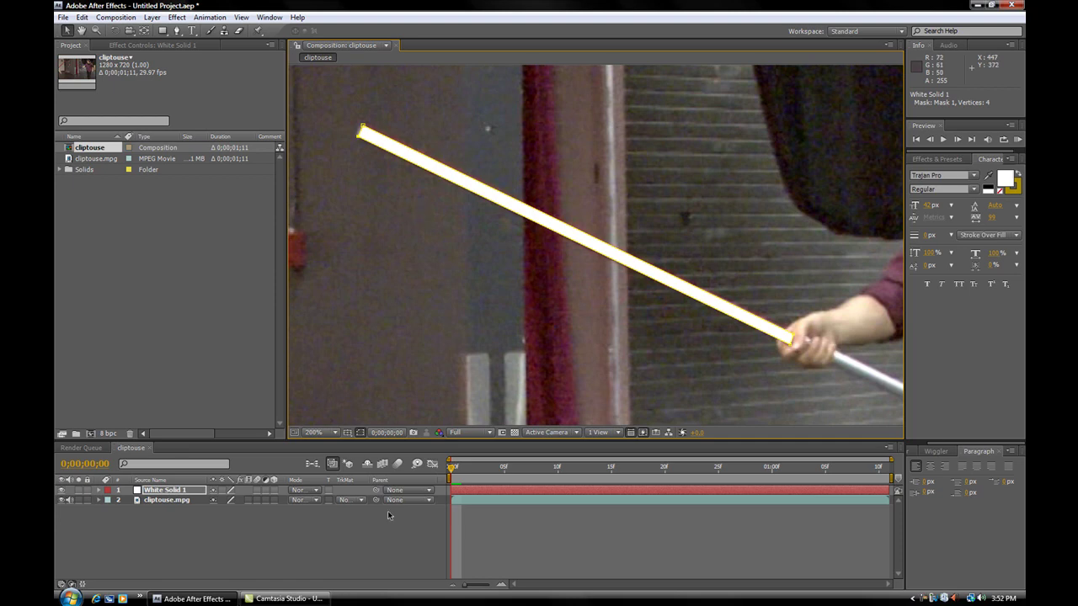
pyautogui.press(',')
pyautogui.press(',')
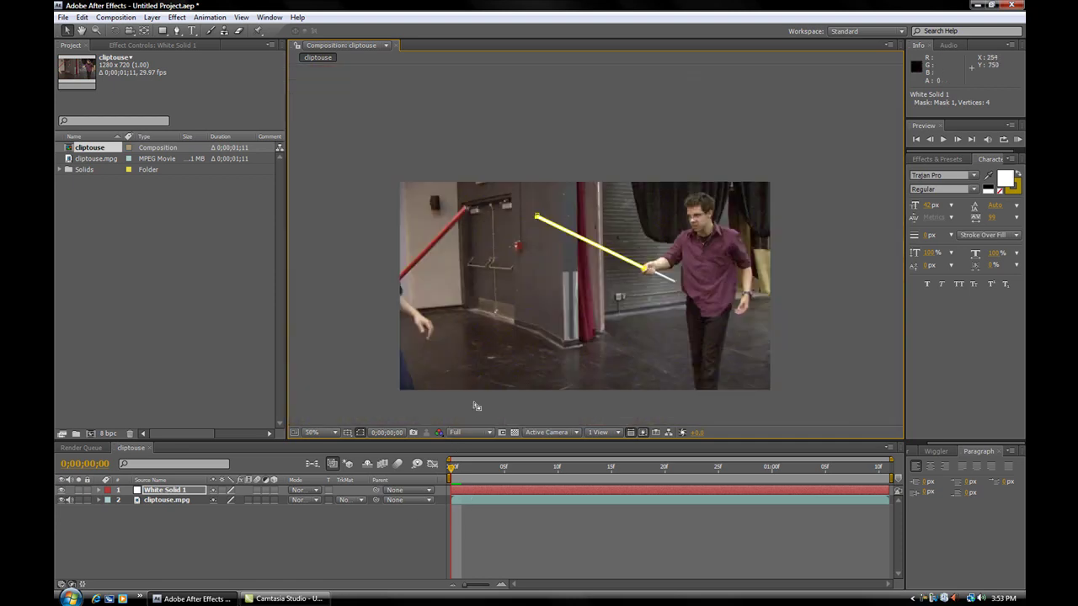
pyautogui.moveTo(453, 471); pyautogui.dragTo(416, 464)
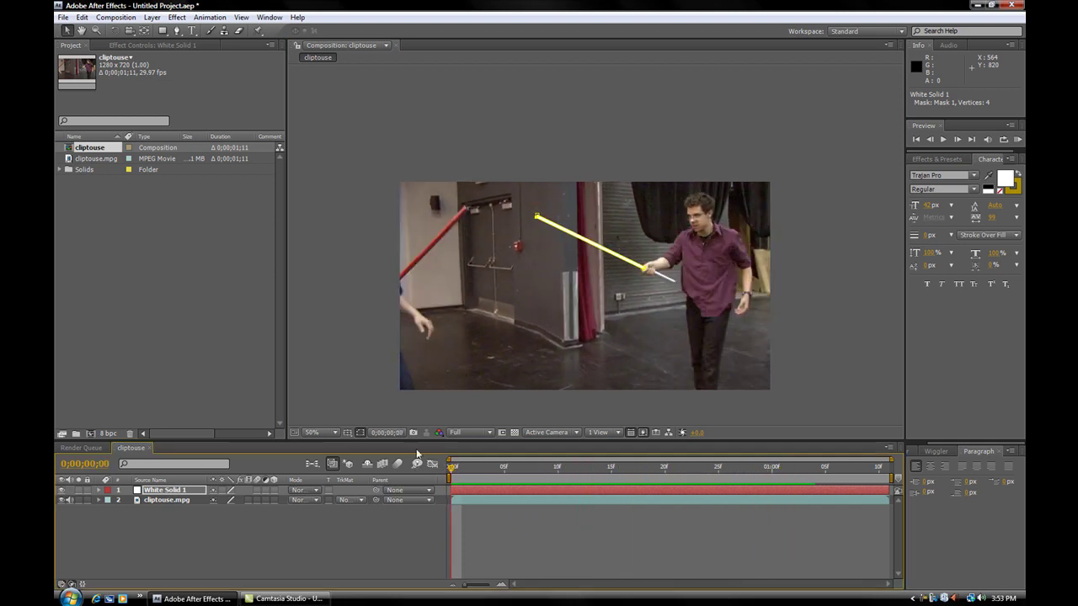
pyautogui.press('.')
pyautogui.press('.')
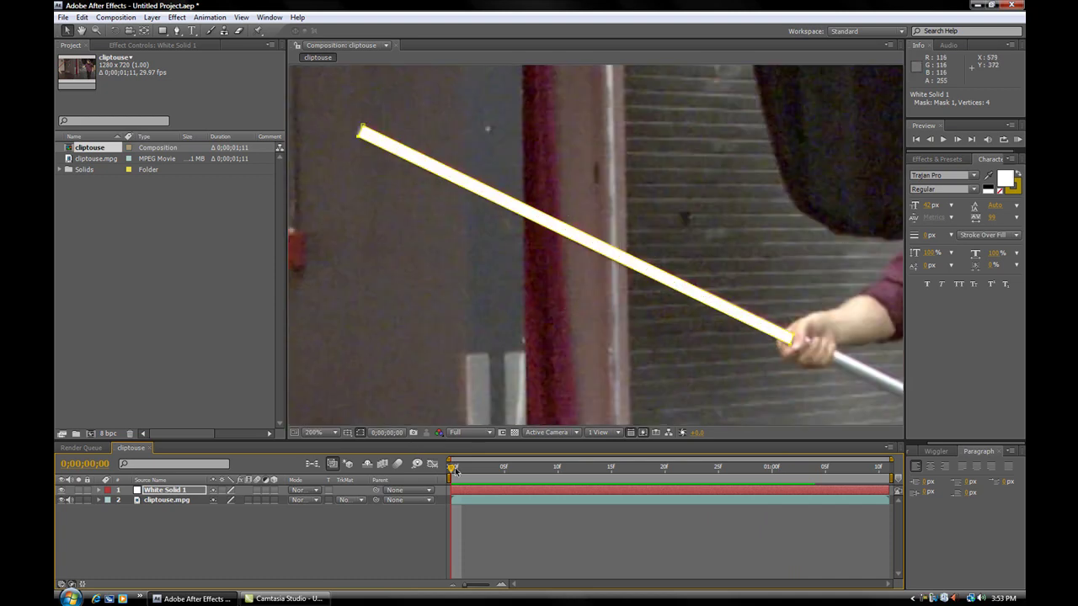
# Reveal Mask 1 on White Solid 1 and set a Mask Path keyframe at frame 0.
pyautogui.click(179, 490)
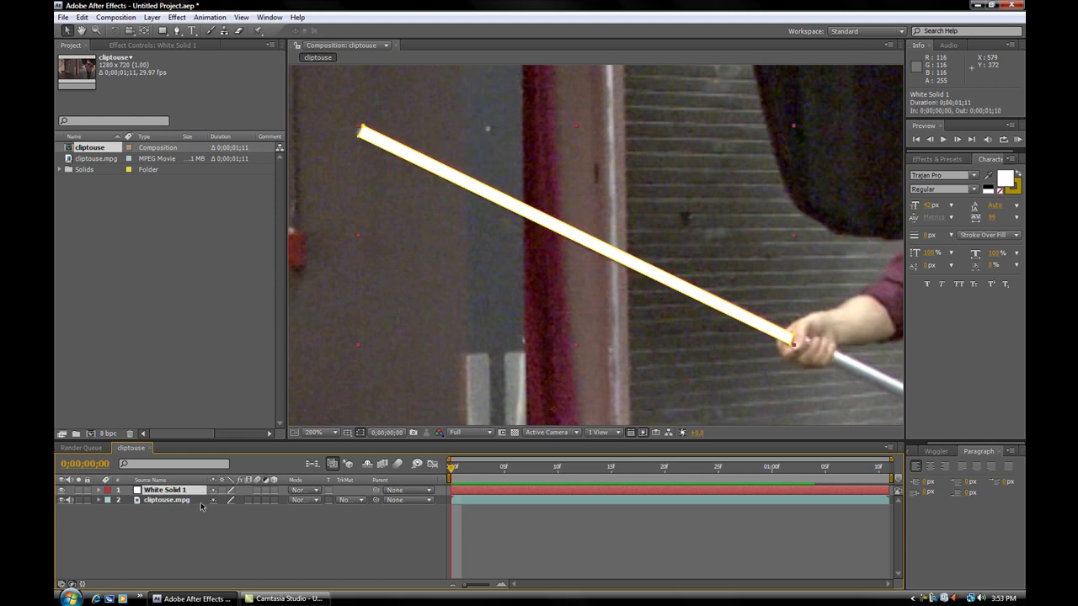
pyautogui.press('m')
pyautogui.press('m')
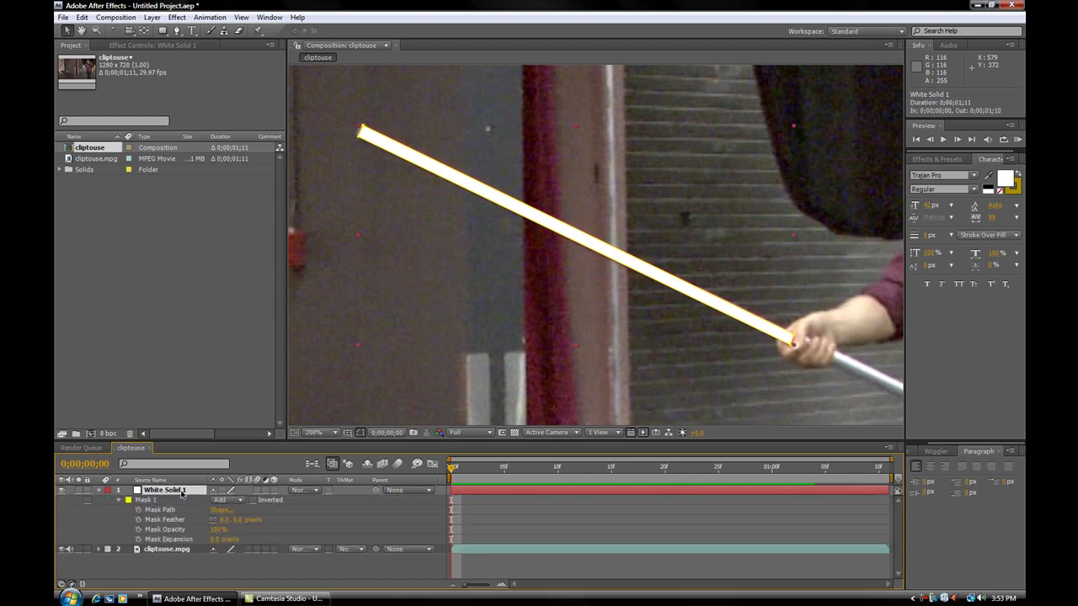
pyautogui.click(138, 510)
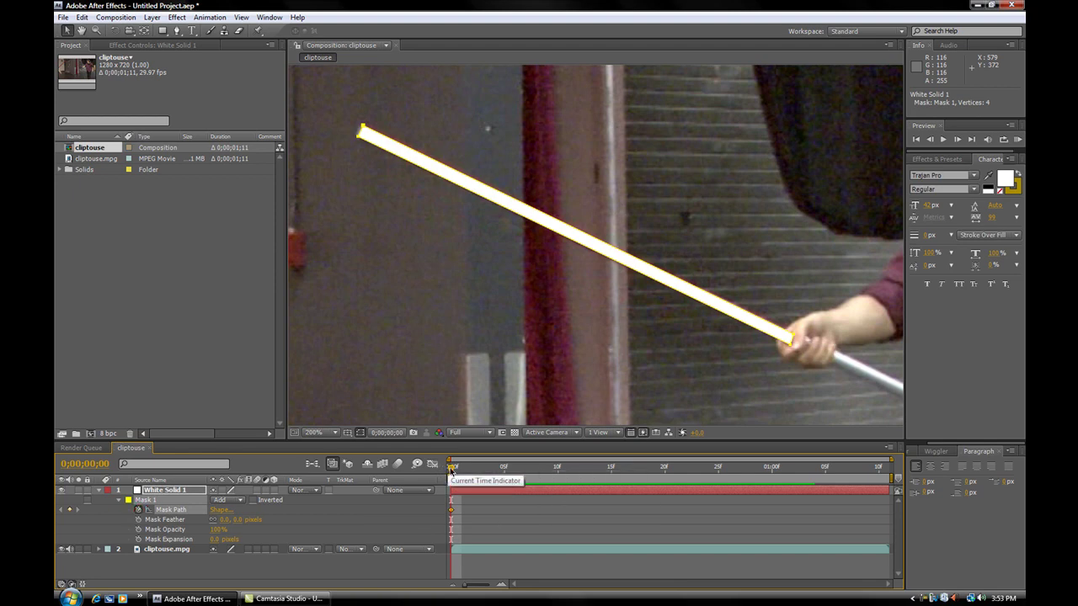
# On frame 1, drag the mask's upper and lower vertices onto the stick, then compare frames.
pyautogui.moveTo(451, 469); pyautogui.dragTo(461, 469)
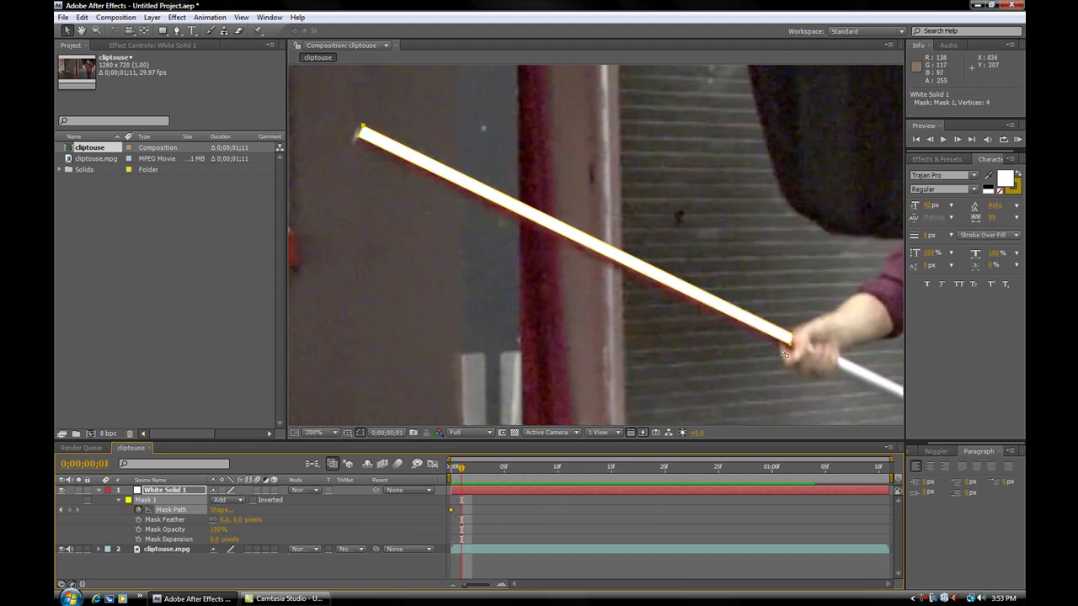
pyautogui.click(361, 130)
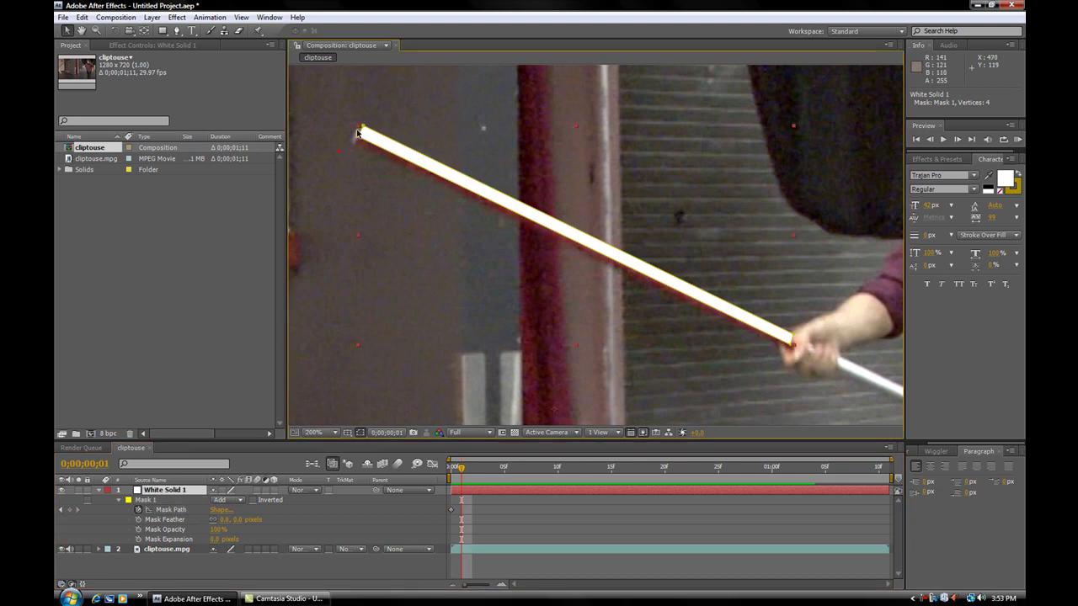
pyautogui.moveTo(362, 130); pyautogui.dragTo(355, 138)
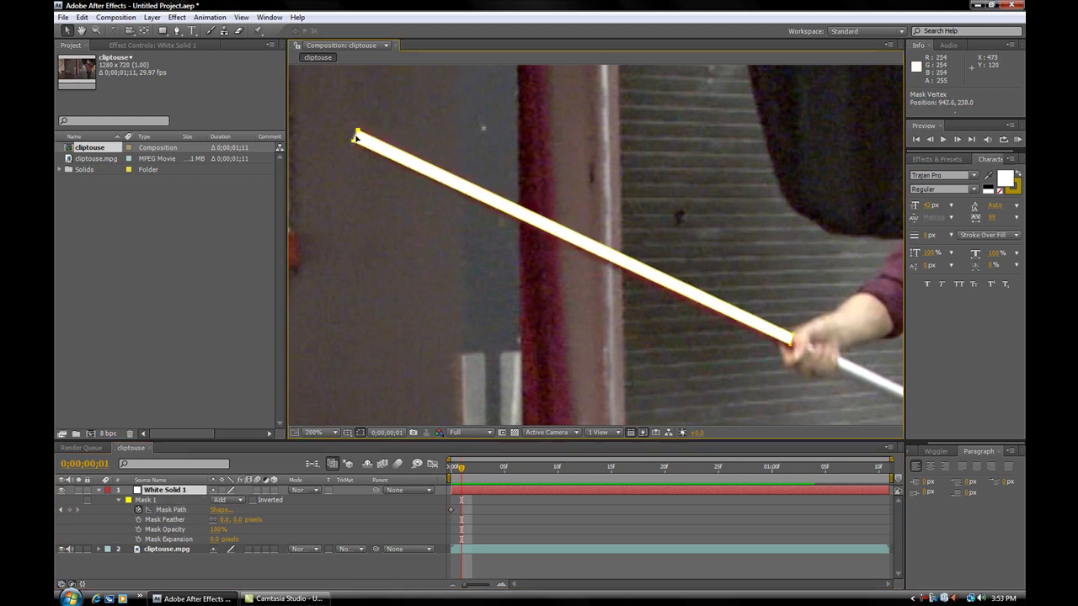
pyautogui.moveTo(791, 341); pyautogui.dragTo(791, 343)
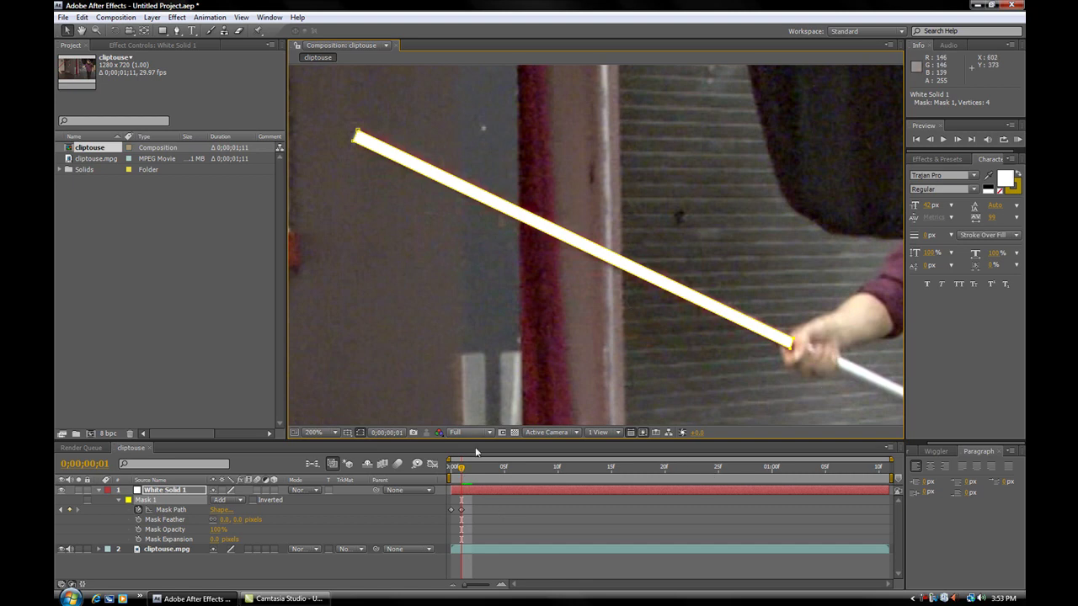
pyautogui.moveTo(459, 471); pyautogui.dragTo(506, 472)
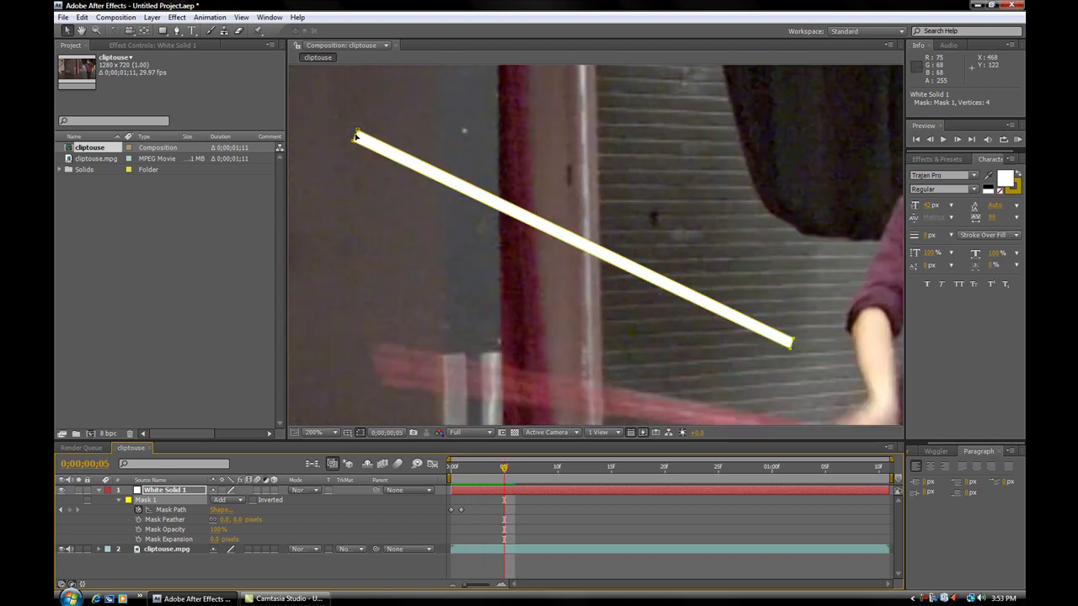
# Fit the blade mask's tip and hand ends onto the stick at frames 5 and 3.
pyautogui.moveTo(355, 134); pyautogui.dragTo(370, 212)
pyautogui.moveTo(792, 215); pyautogui.dragTo(847, 316)
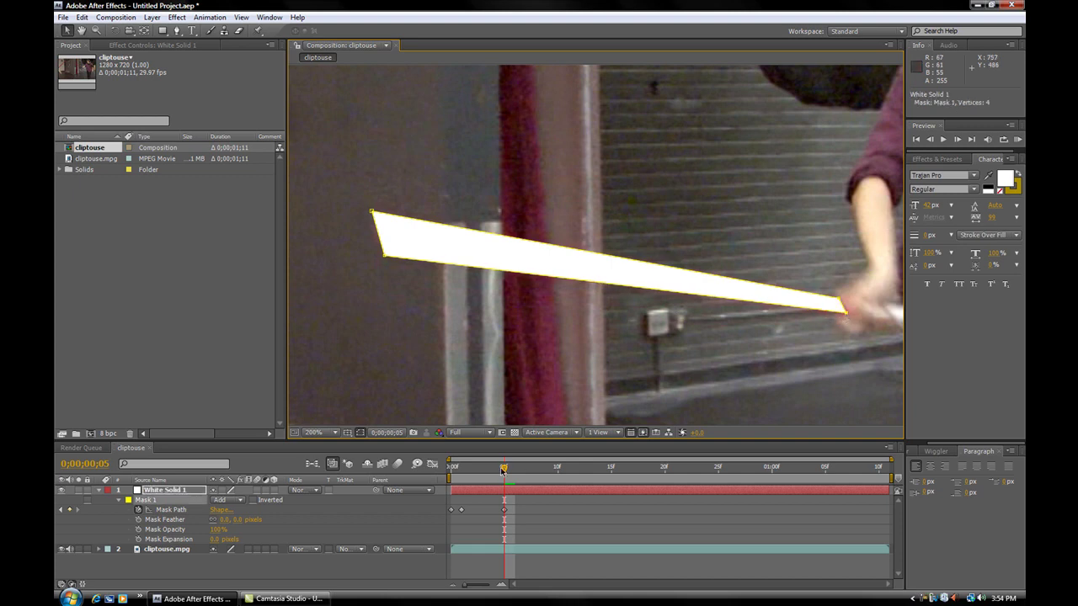
pyautogui.moveTo(503, 470); pyautogui.dragTo(482, 470)
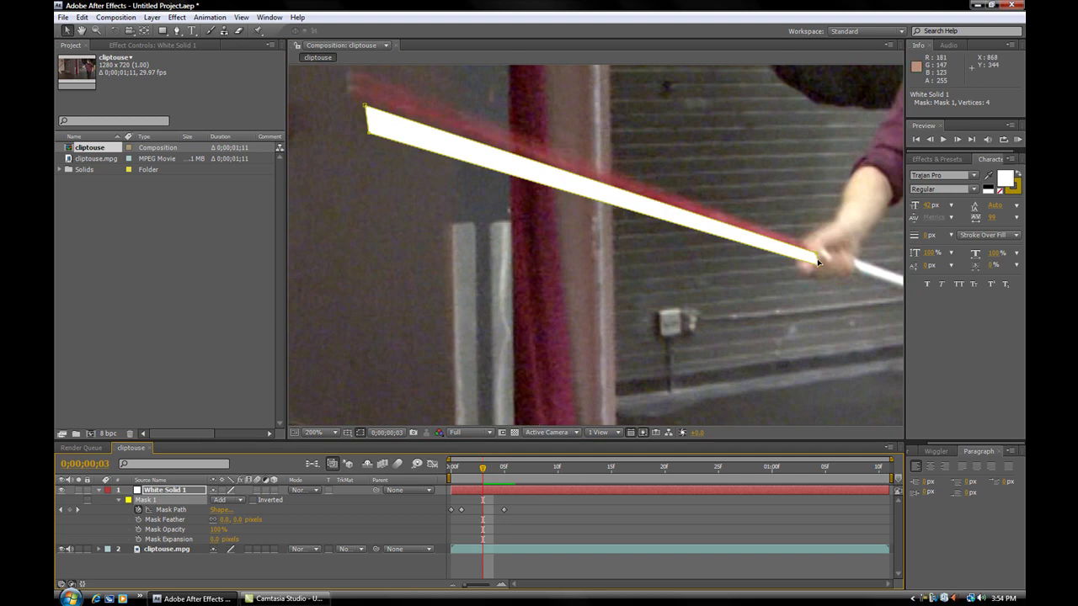
pyautogui.moveTo(817, 261); pyautogui.dragTo(804, 250)
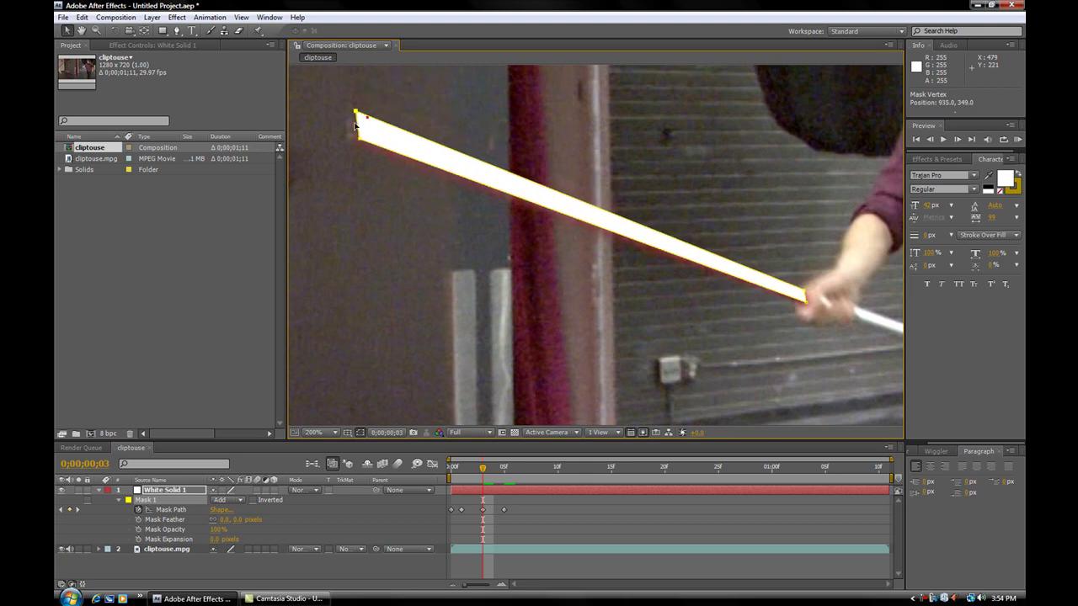
pyautogui.moveTo(354, 124); pyautogui.dragTo(345, 115)
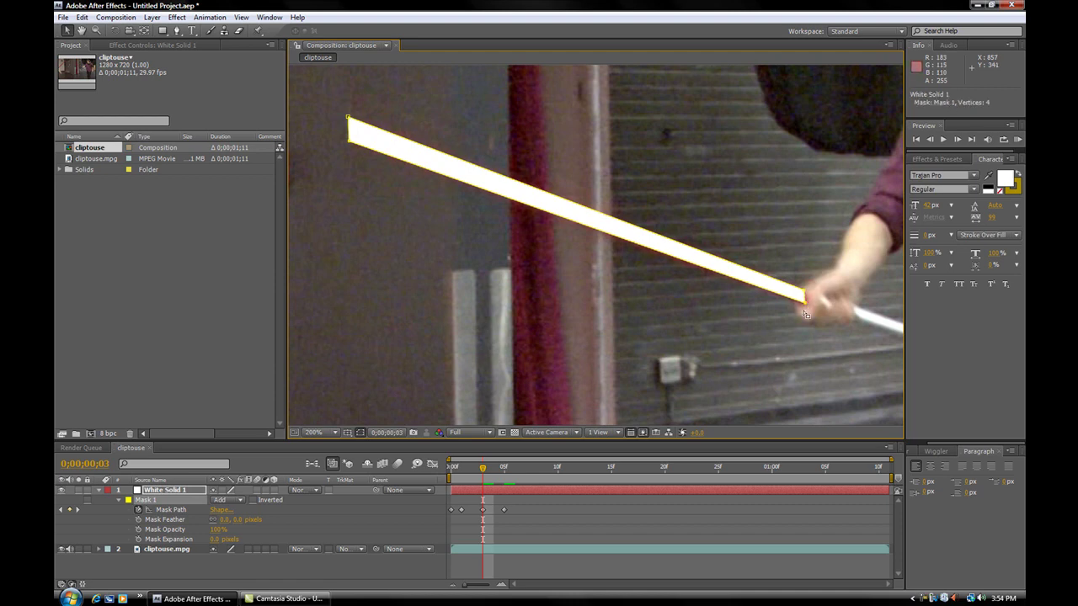
# Fit the mask's tip and hand ends to the stick on frames 4 and 2.
pyautogui.moveTo(482, 466); pyautogui.dragTo(494, 465)
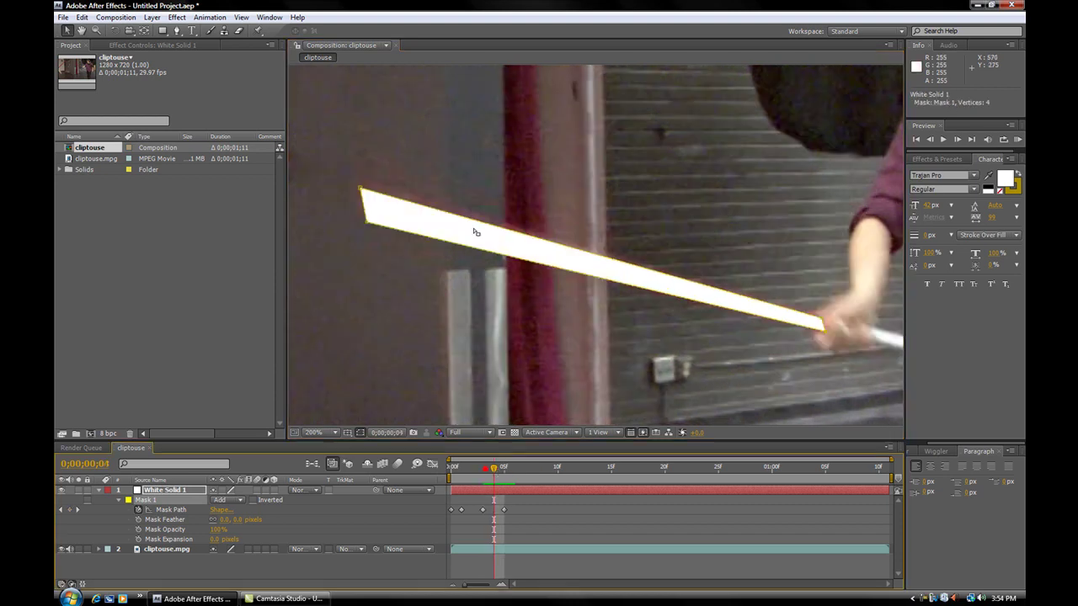
pyautogui.moveTo(367, 208); pyautogui.dragTo(357, 195)
pyautogui.click(819, 325)
pyautogui.moveTo(820, 325); pyautogui.dragTo(822, 327)
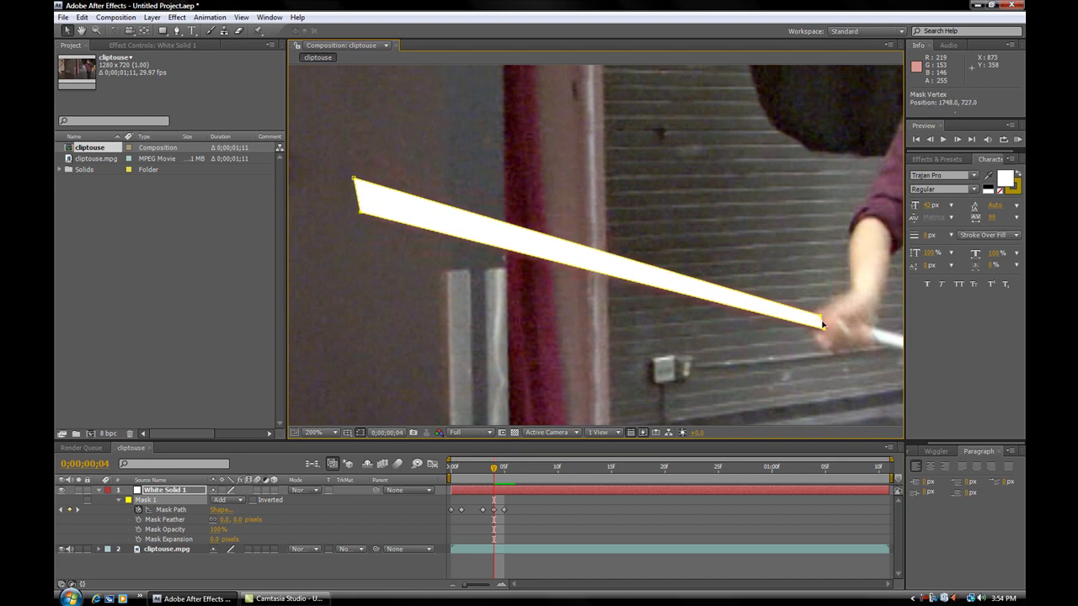
pyautogui.moveTo(493, 469); pyautogui.dragTo(472, 468)
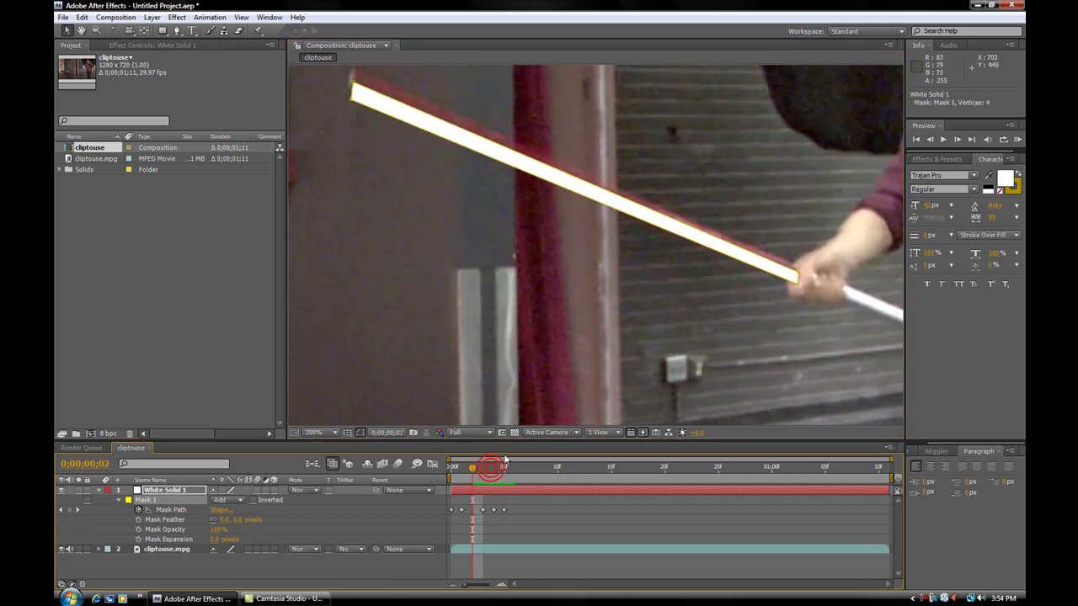
pyautogui.moveTo(798, 281); pyautogui.dragTo(796, 276)
pyautogui.moveTo(352, 90)
pyautogui.mouseDown()
pyautogui.moveTo(354, 79)
pyautogui.moveTo(352, 97)
pyautogui.mouseUp()
pyautogui.scroll(1, 354, 79)
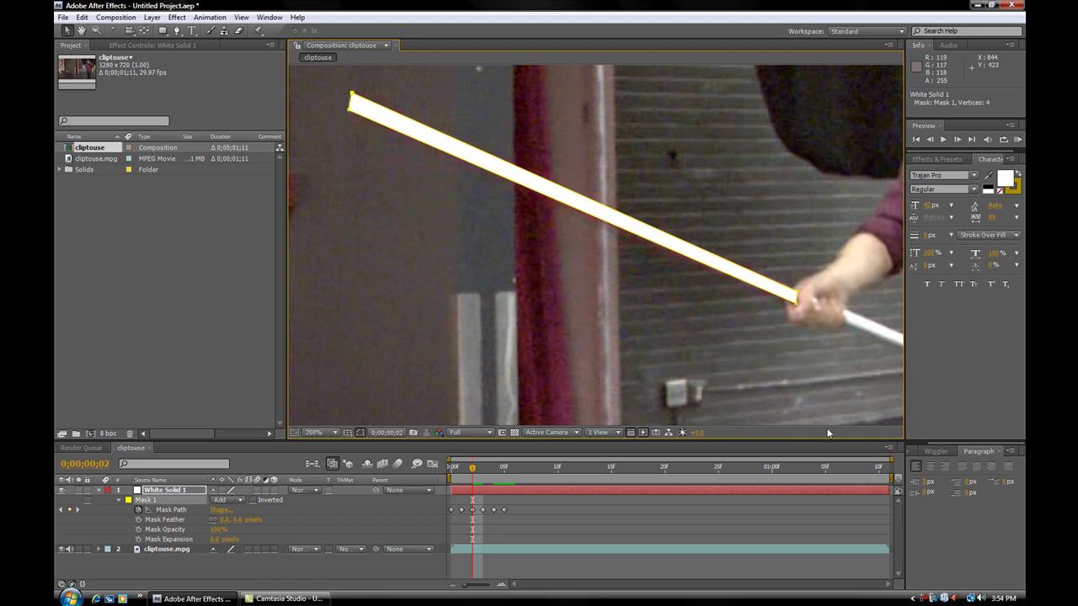
pyautogui.press(',')
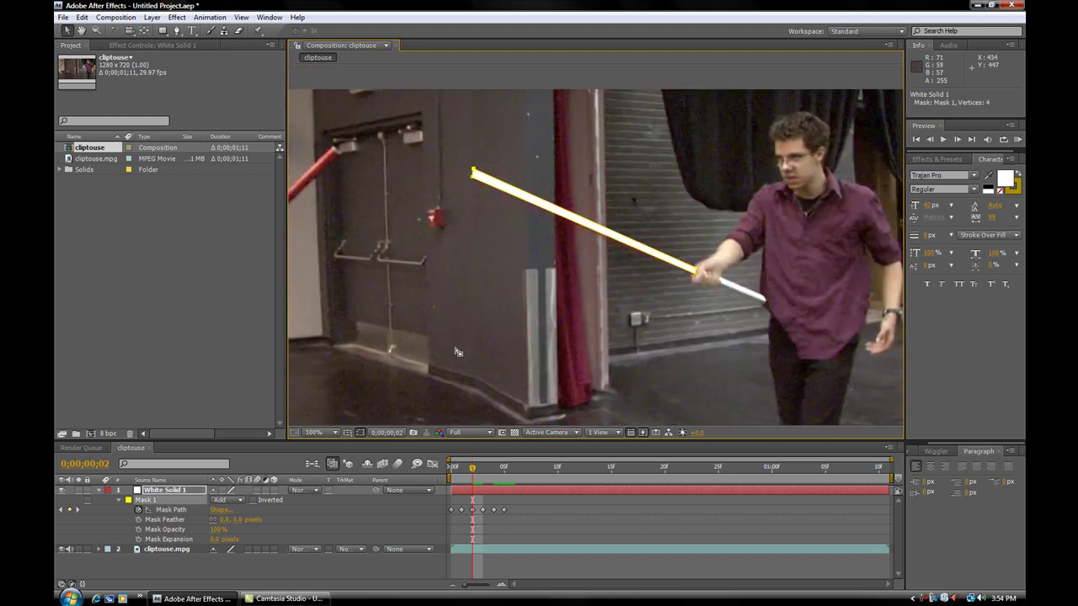
pyautogui.press('Home')
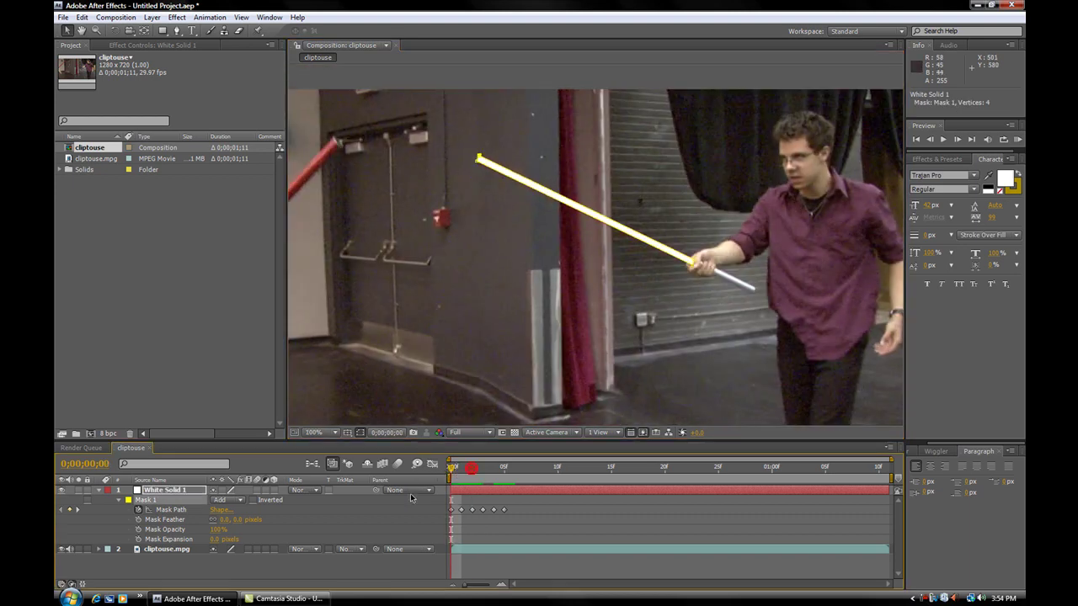
pyautogui.press('F2')
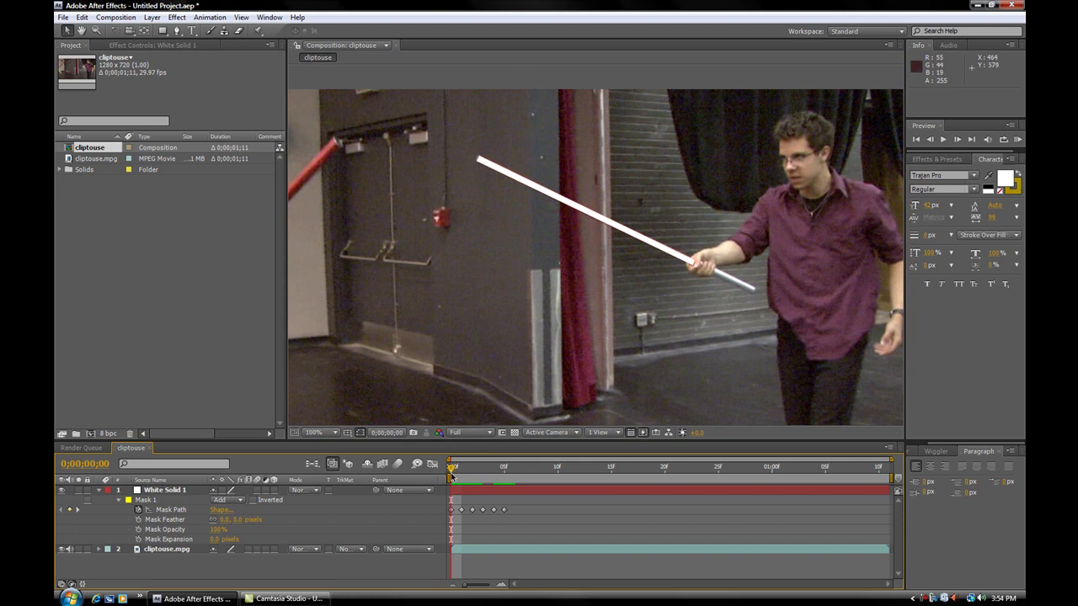
pyautogui.moveTo(452, 468); pyautogui.dragTo(492, 483)
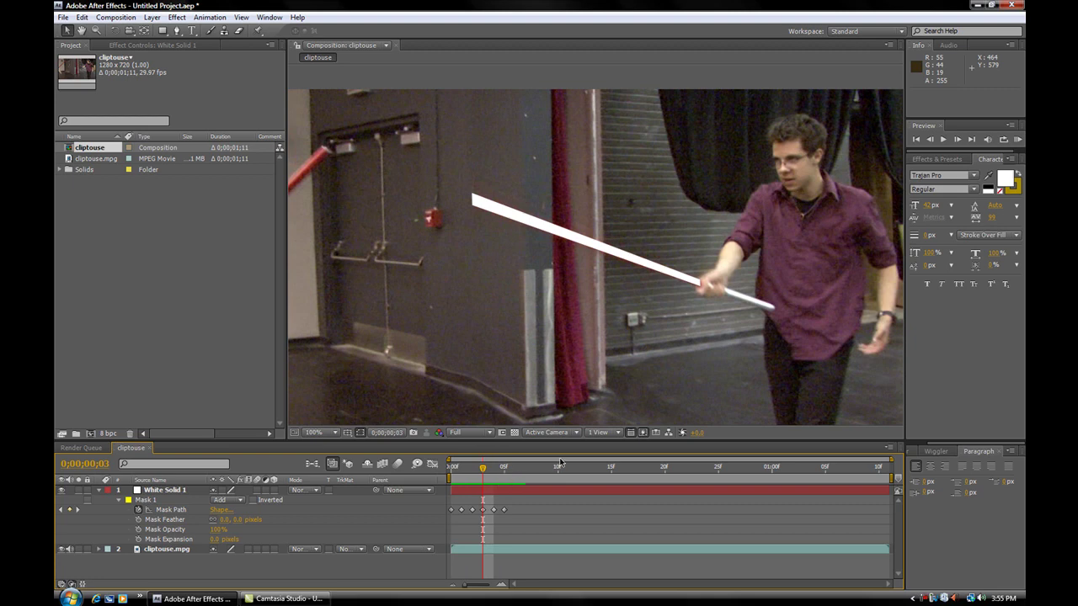
pyautogui.moveTo(474, 461); pyautogui.dragTo(547, 467)
# At frame 9, drag White Solid 1's mask ends along the stick swung toward the floor.
pyautogui.scroll(-1, 529, 406)
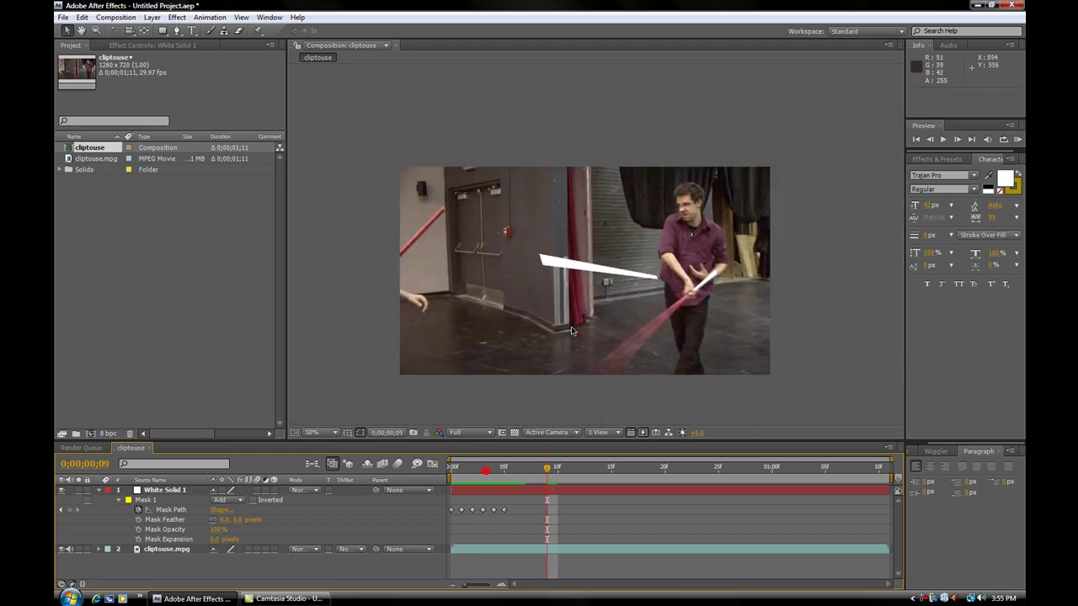
pyautogui.click(539, 267)
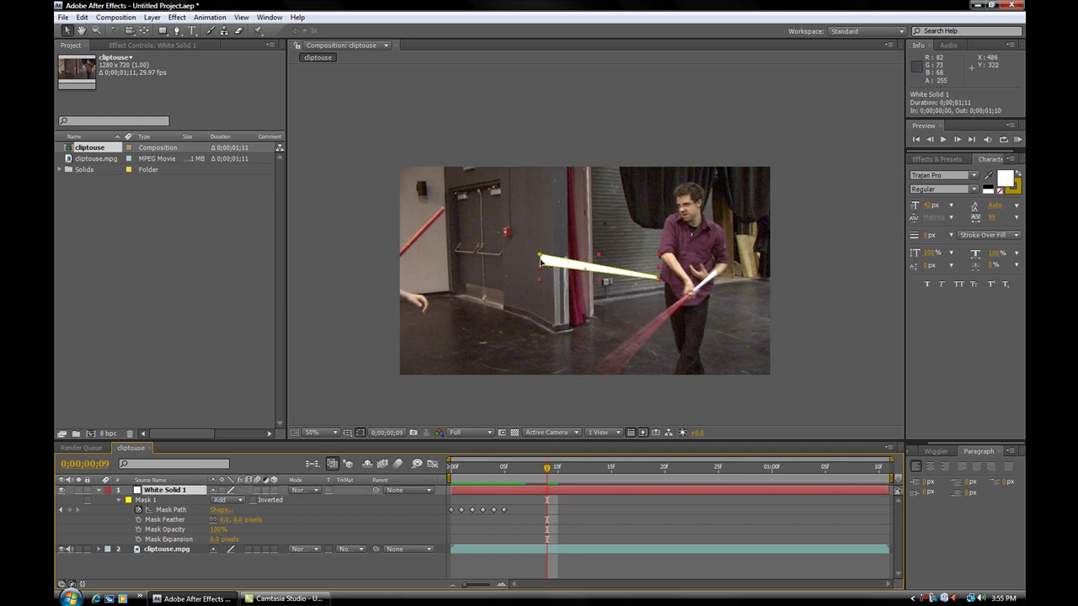
pyautogui.moveTo(540, 267); pyautogui.dragTo(594, 371)
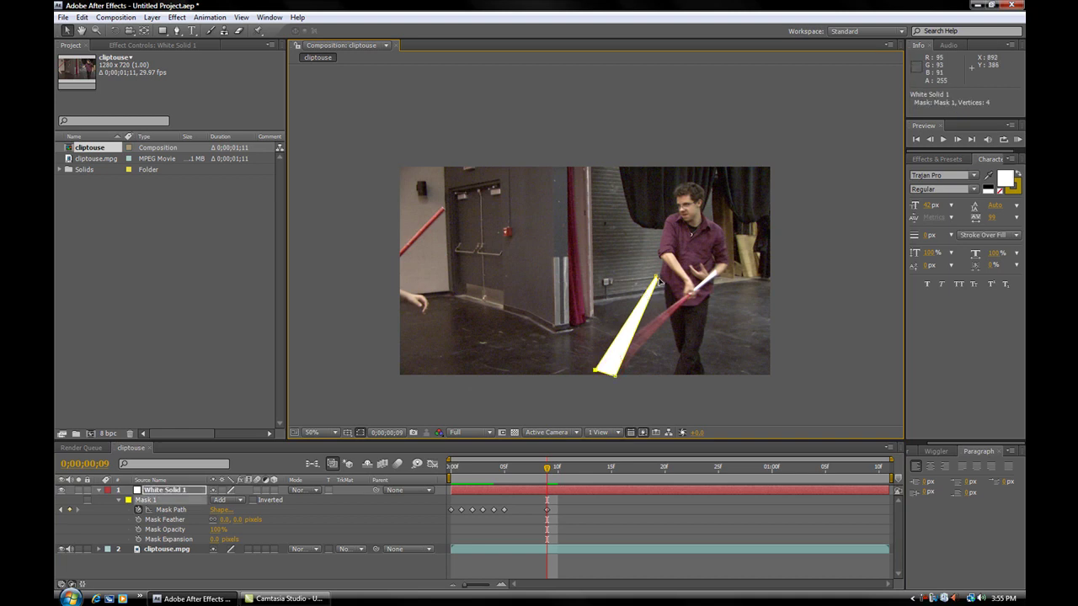
pyautogui.moveTo(658, 279); pyautogui.dragTo(687, 295)
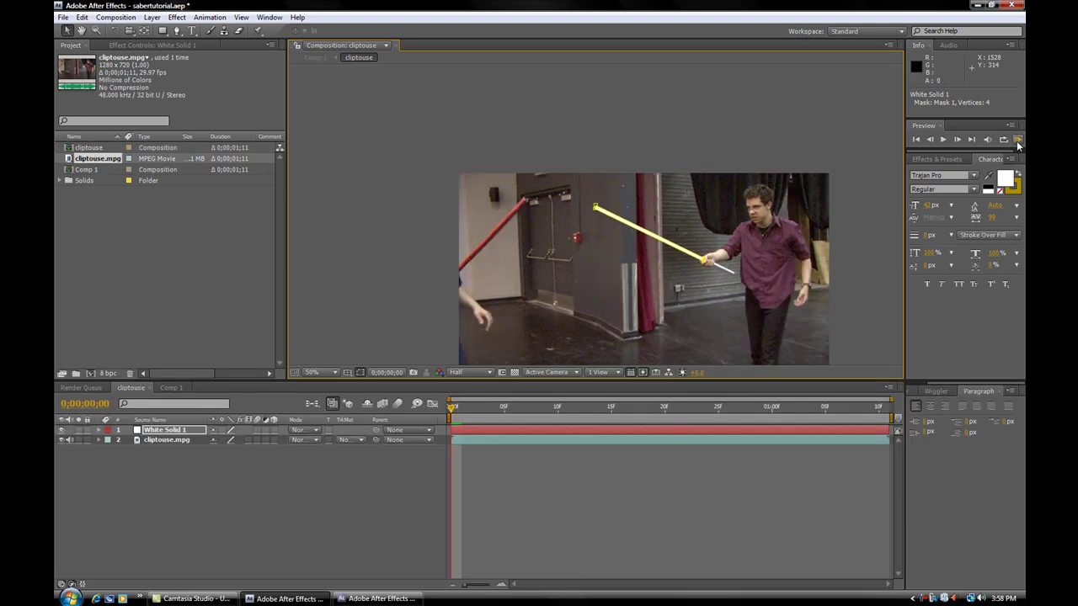
pyautogui.scroll(-2, 624, 305)
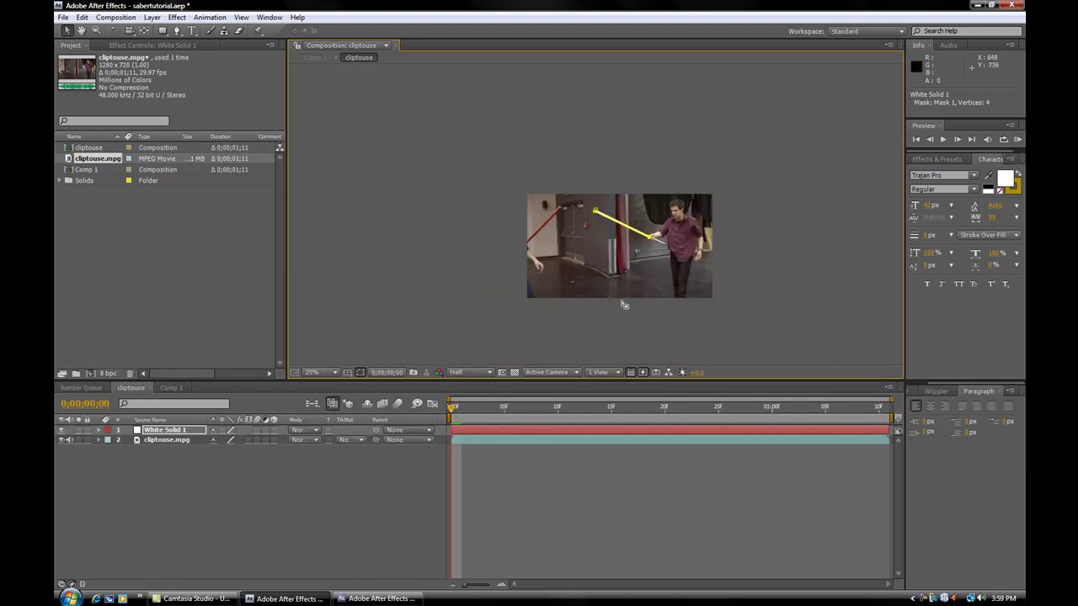
pyautogui.click(96, 30)
pyautogui.click(623, 237)
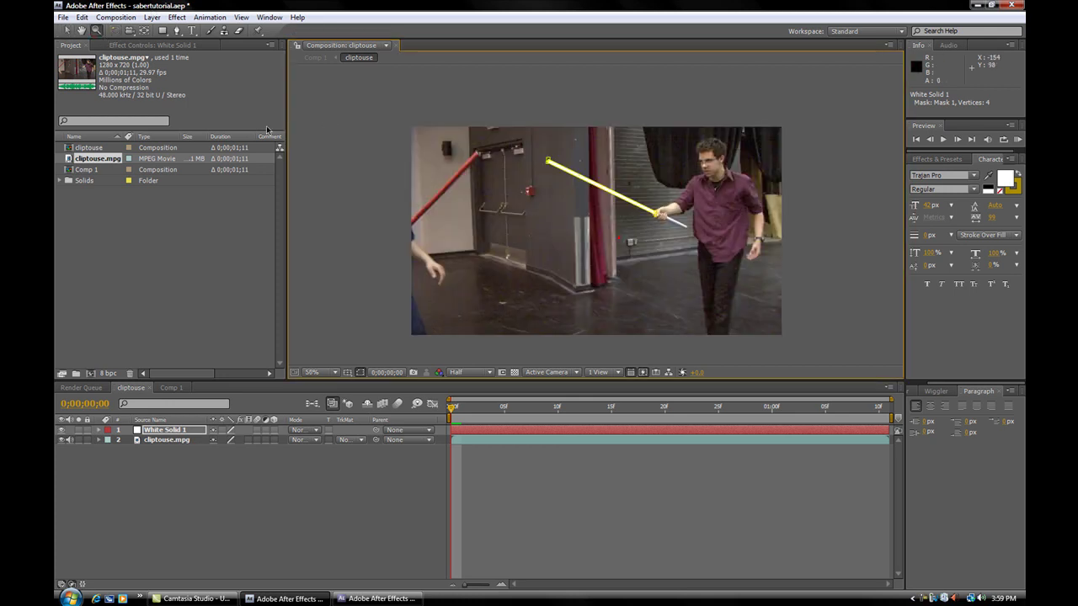
pyautogui.press('v')
pyautogui.click(1018, 139)
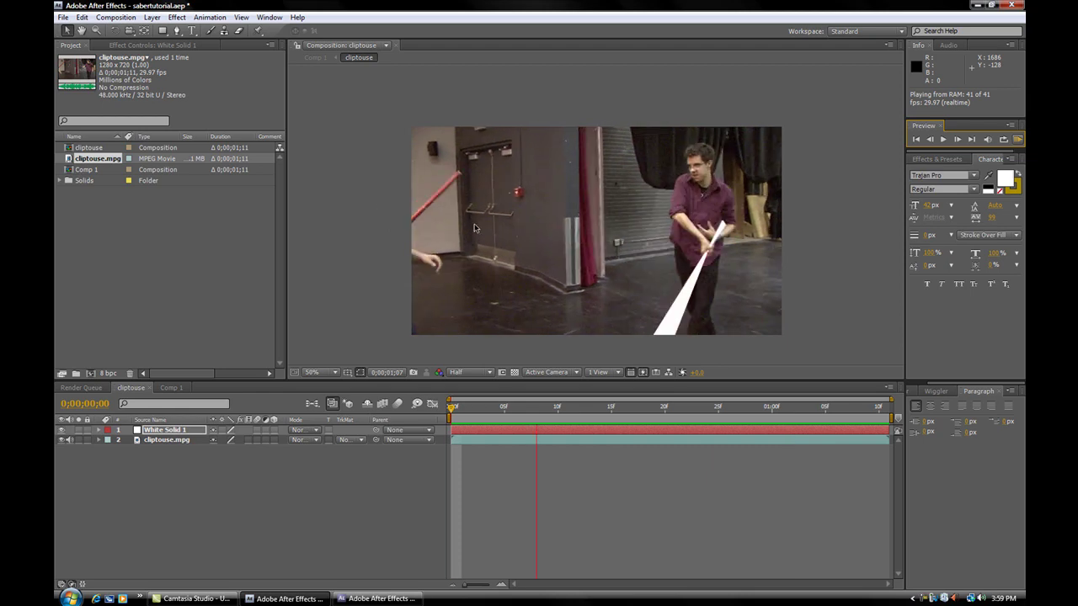
pyautogui.press('space')
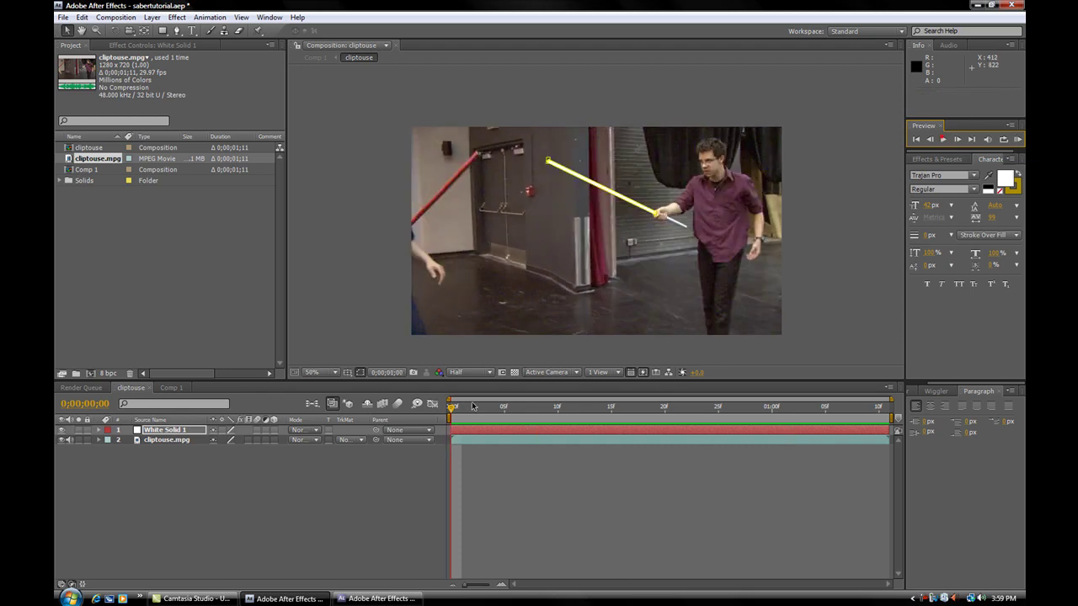
# Reveal Mask 1 on White Solid 1 and zoom to 400% on the saber tip.
pyautogui.click(183, 431)
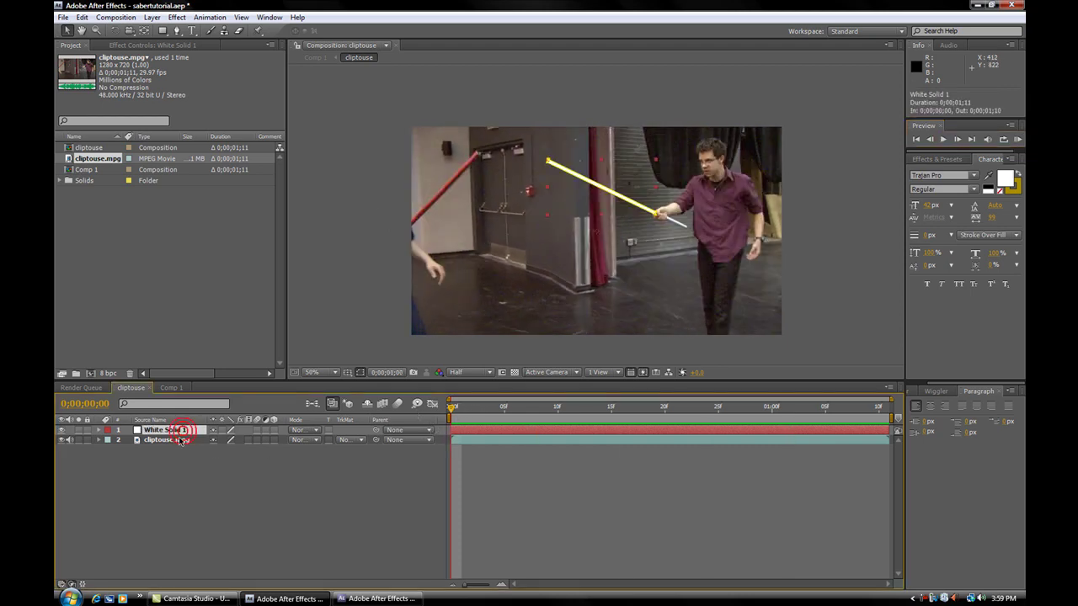
pyautogui.press('m')
pyautogui.press('m')
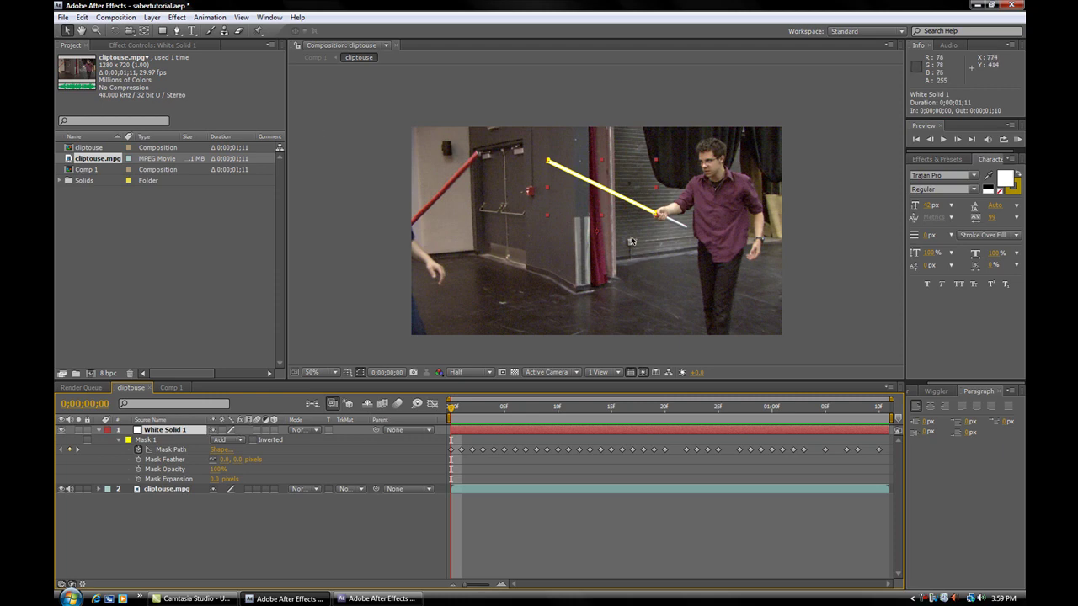
pyautogui.press('.')
pyautogui.press('.')
pyautogui.click(95, 31)
pyautogui.keyDown('alt'); pyautogui.click(514, 137); pyautogui.keyUp('alt')
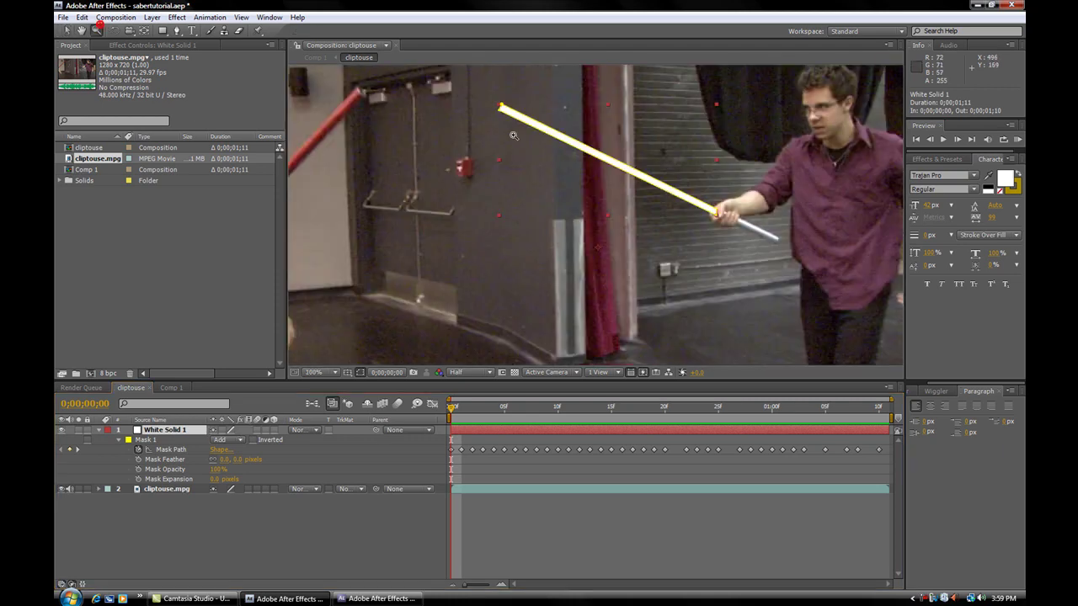
pyautogui.click(515, 151)
pyautogui.click(590, 202)
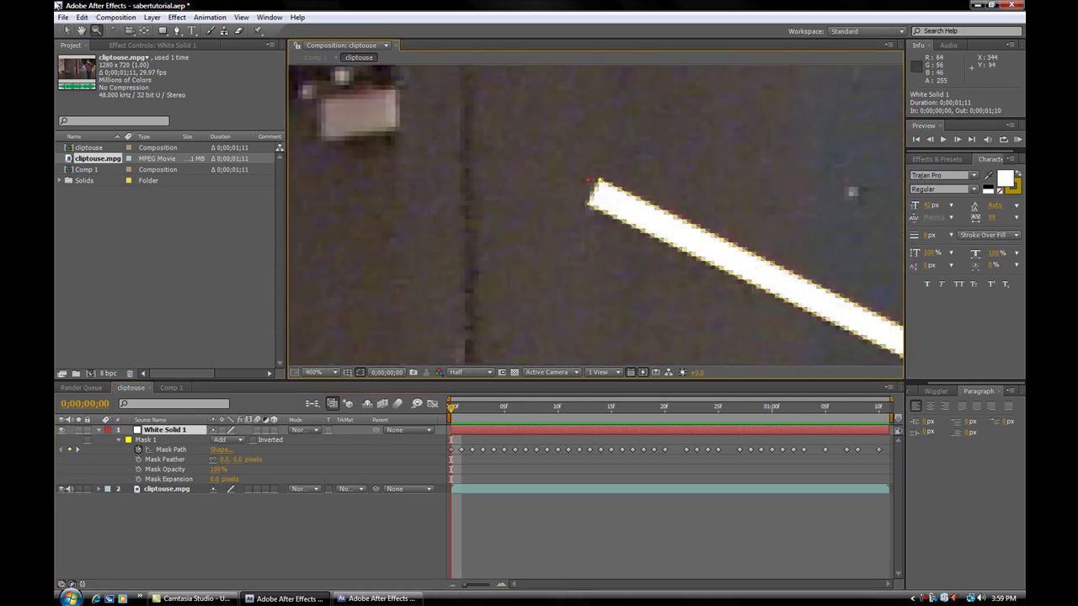
pyautogui.click(69, 30)
# Add a rounding vertex at the blade tip, then check it at Full resolution and return to Half.
pyautogui.click(177, 30)
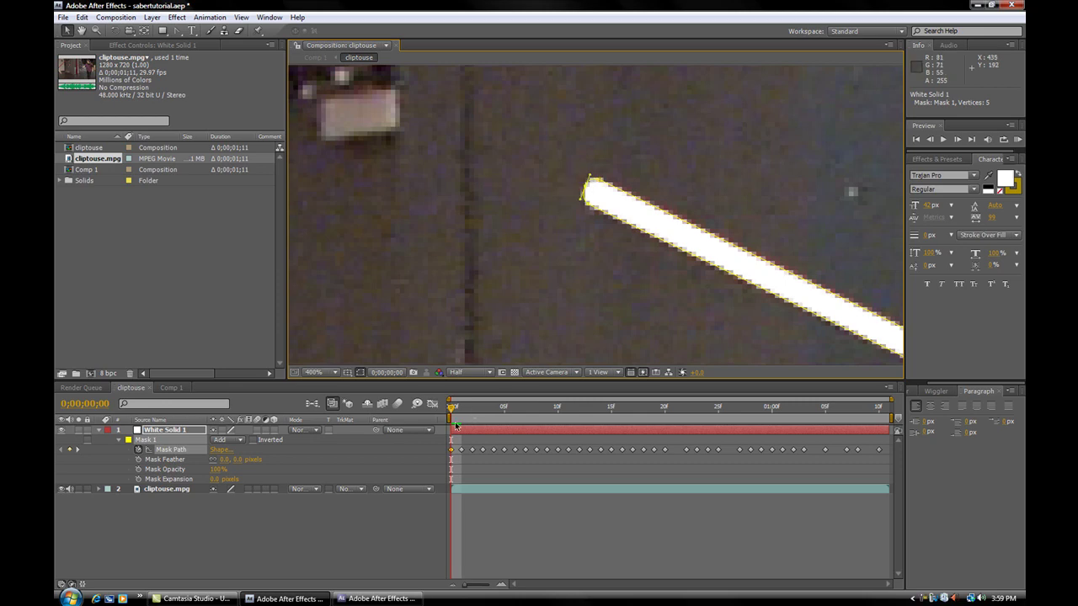
pyautogui.click(416, 519)
pyautogui.scroll(-4, 485, 277)
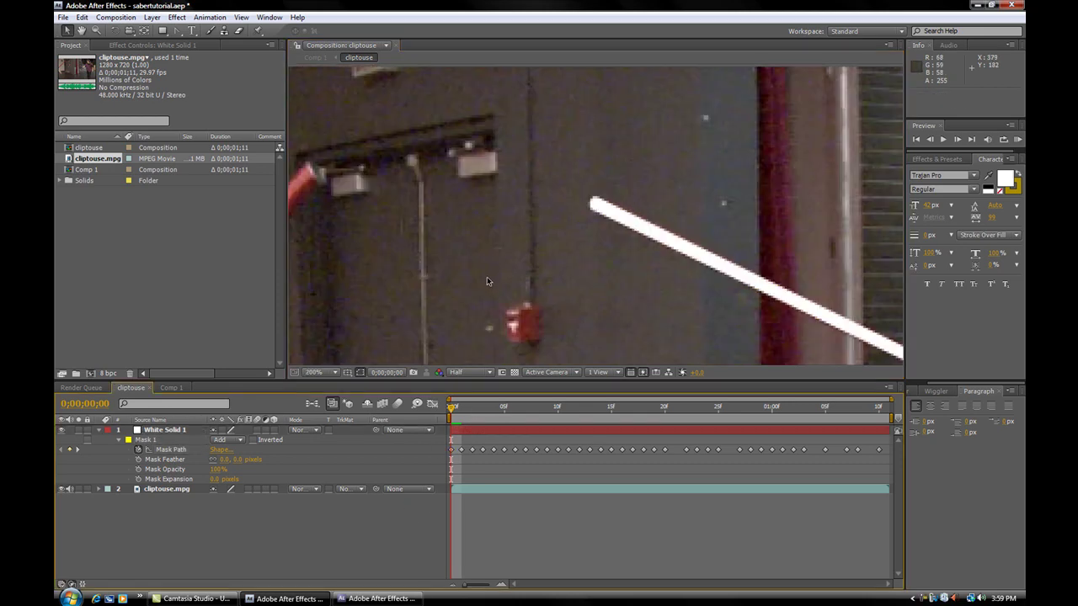
pyautogui.scroll(4, 486, 277)
pyautogui.click(455, 372)
pyautogui.click(473, 395)
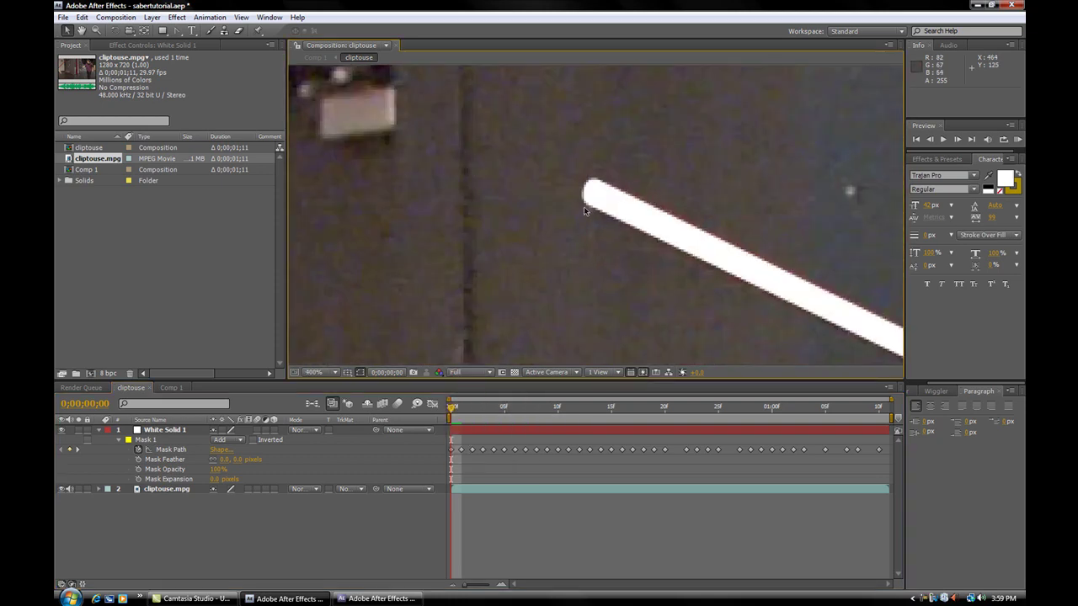
pyautogui.click(455, 373)
pyautogui.click(469, 416)
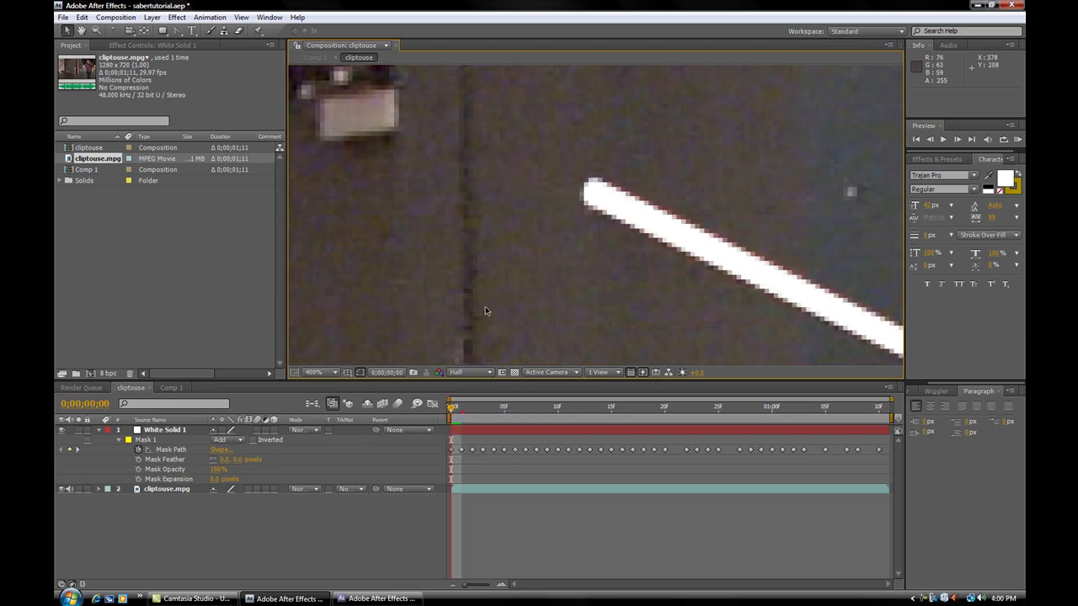
pyautogui.scroll(-4, 484, 313)
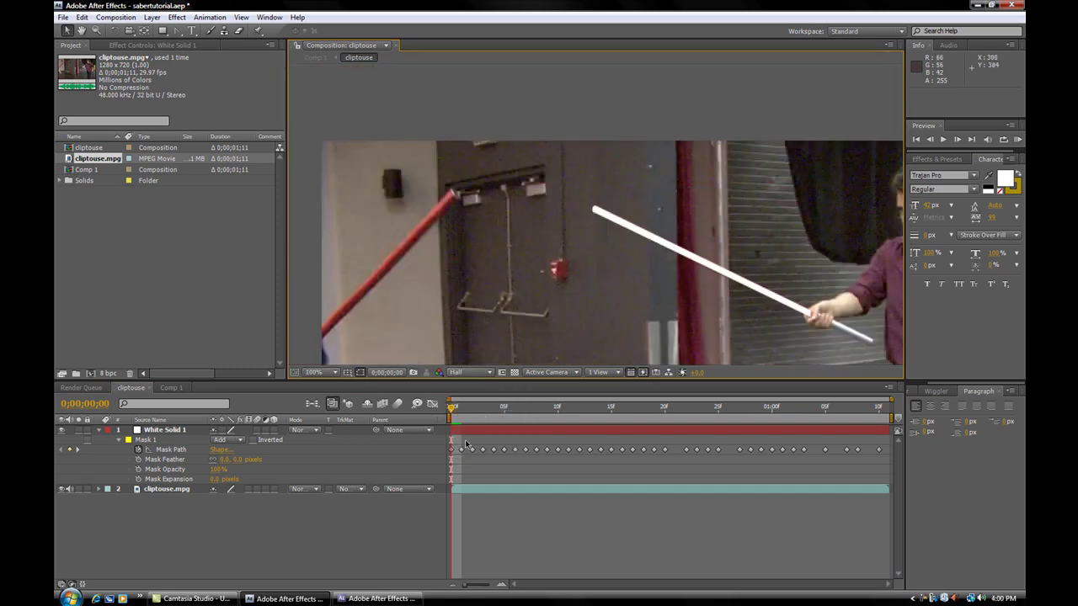
# On the next frame, adjust Mask 1's tip vertices to keep the rounded tip on the stick.
pyautogui.moveTo(452, 407); pyautogui.dragTo(460, 405)
pyautogui.click(165, 429)
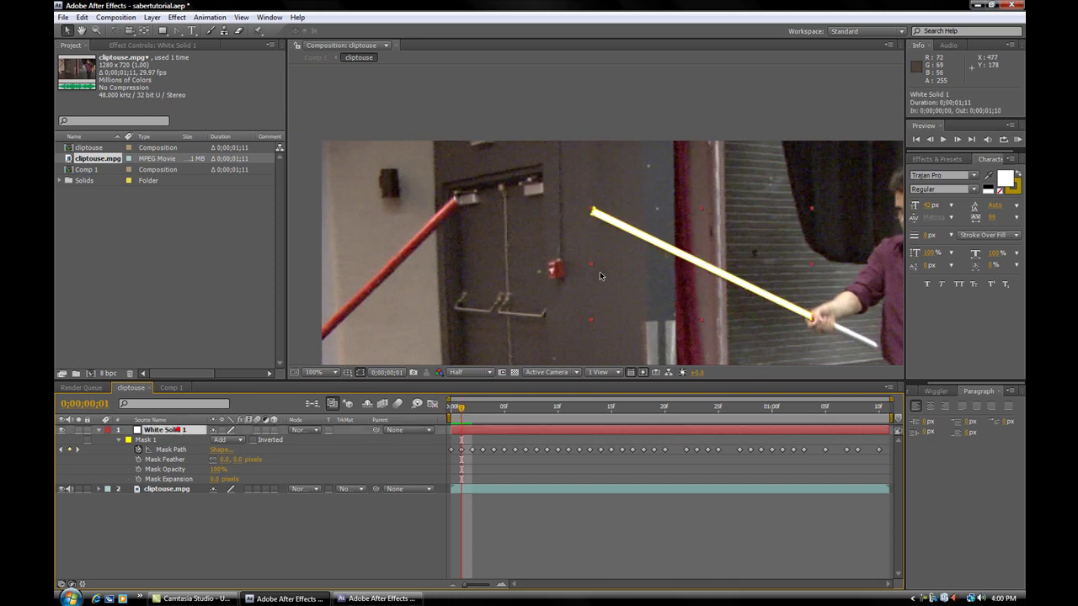
pyautogui.scroll(4, 589, 277)
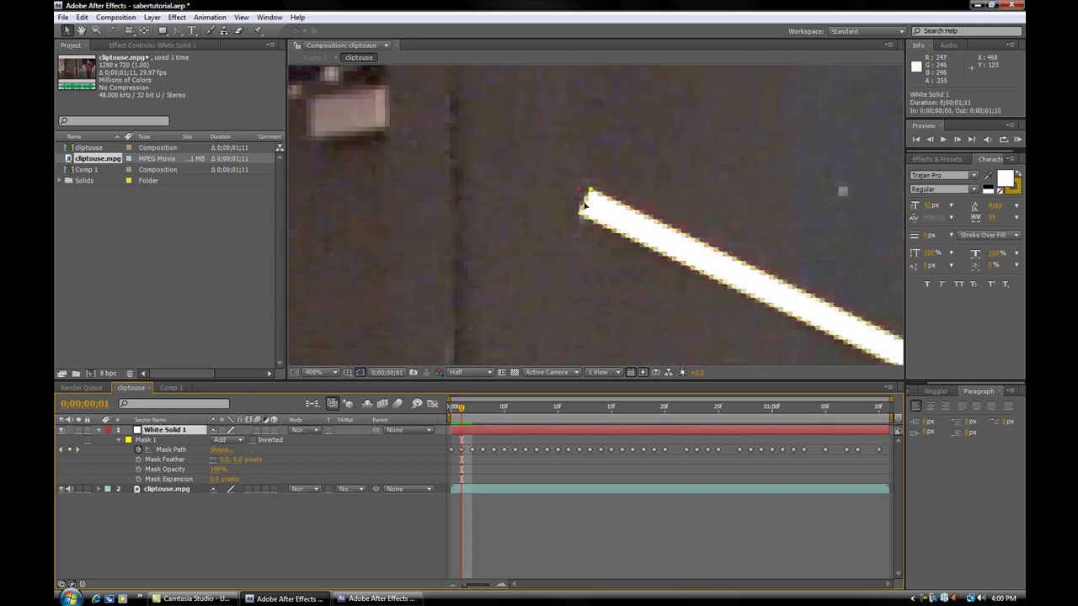
pyautogui.click(585, 203)
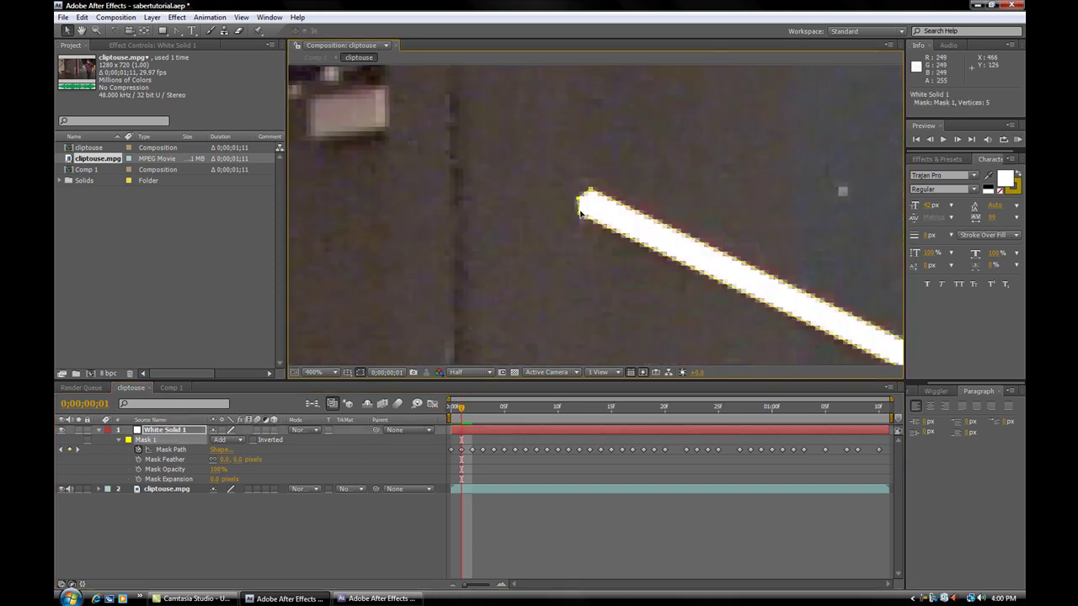
pyautogui.press('g')
pyautogui.click(580, 200)
pyautogui.press('v')
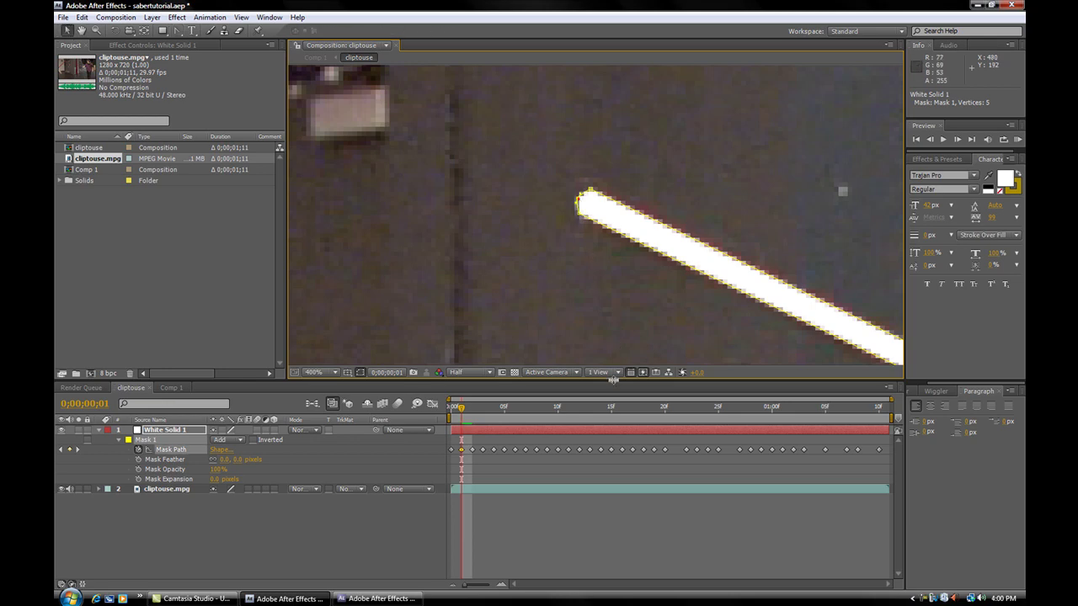
# Refine the tip vertices on the following frame, then advance to frame 18.
pyautogui.moveTo(466, 409); pyautogui.dragTo(472, 408)
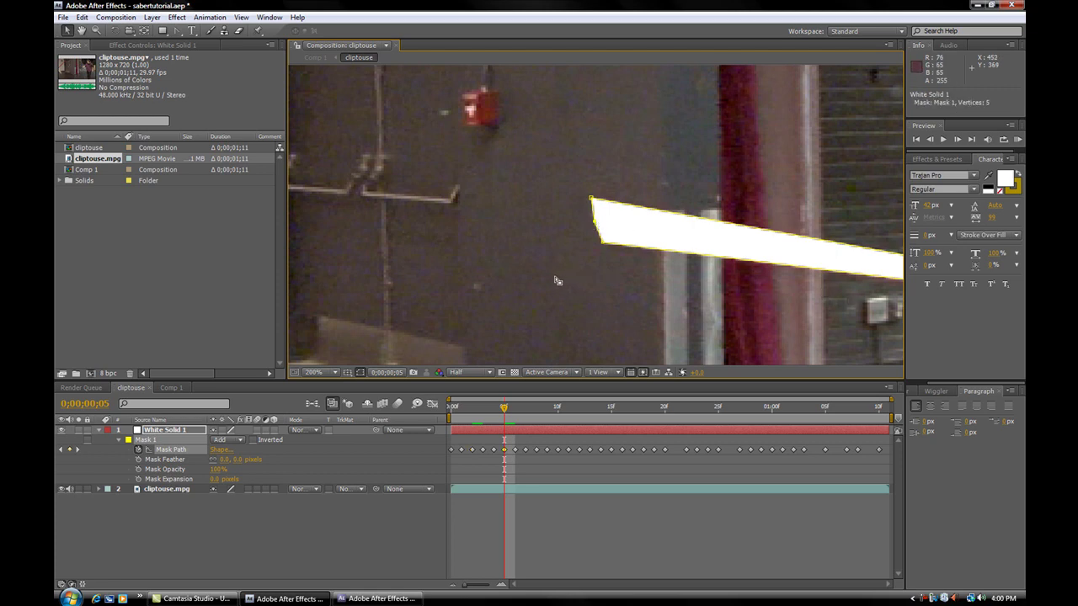
pyautogui.press('g')
pyautogui.press('v')
pyautogui.moveTo(506, 409); pyautogui.dragTo(645, 408)
pyautogui.scroll(-3, 505, 344)
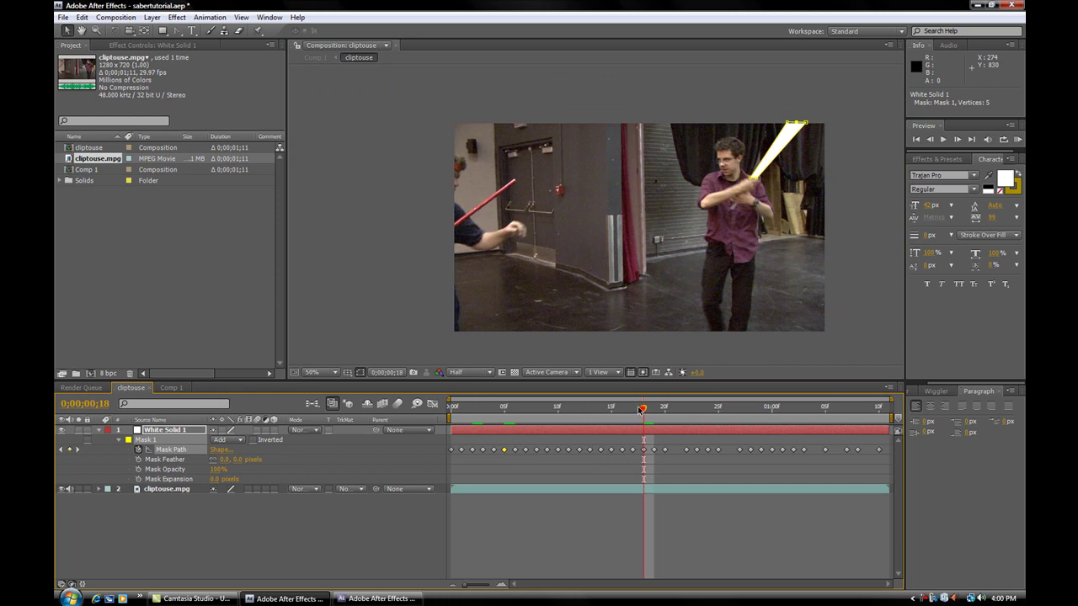
# Return to frame 17, then play and stop a full preview of the 41-frame cliptouse comp.
pyautogui.moveTo(642, 409); pyautogui.dragTo(438, 394)
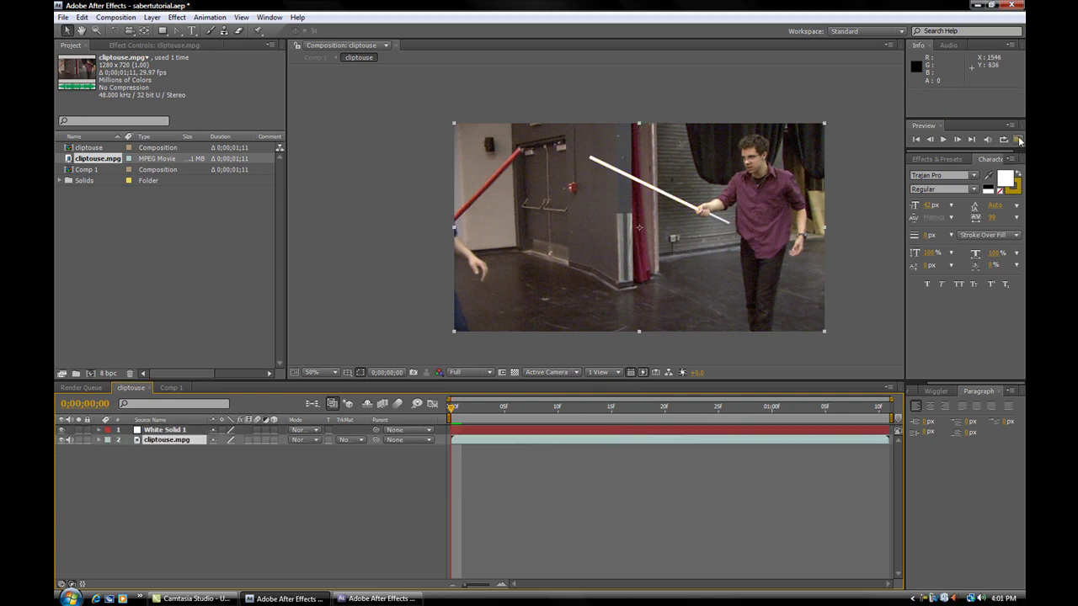
pyautogui.click(1019, 141)
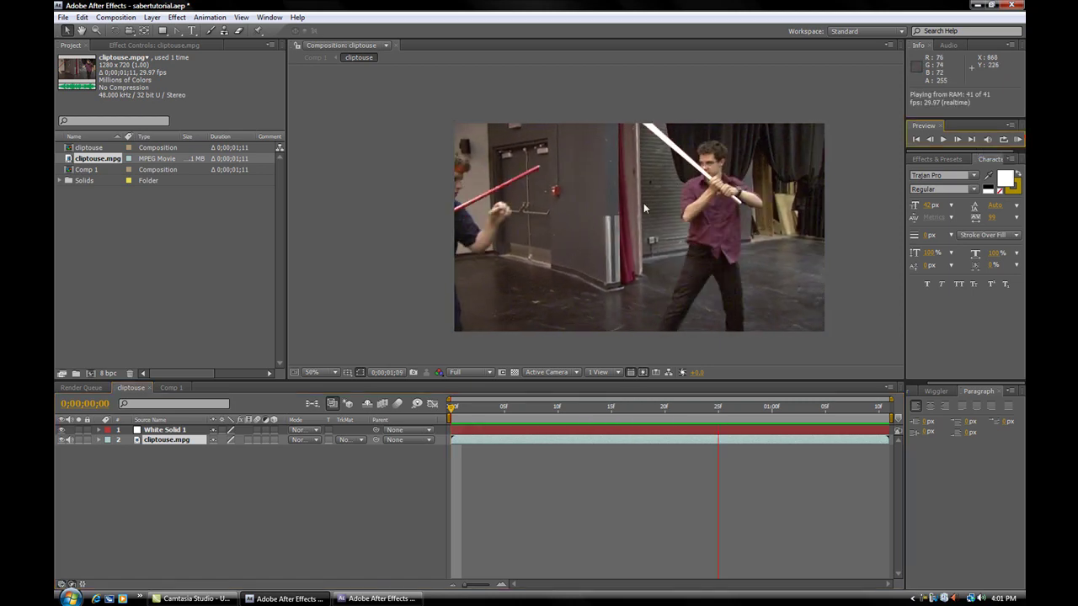
pyautogui.click(943, 140)
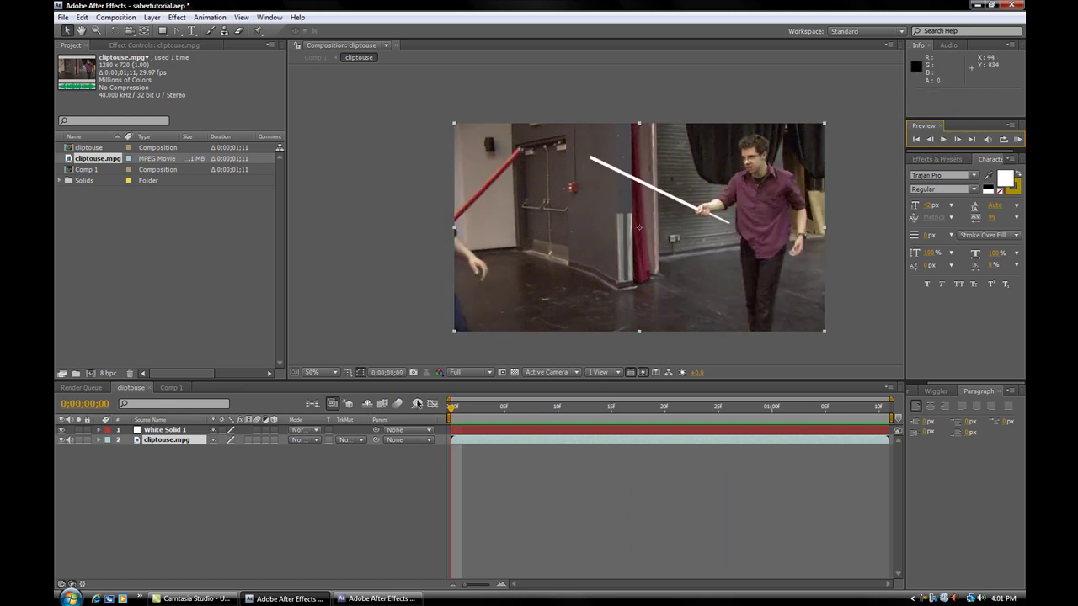
# Add a 1280 x 720 black solid, Black Solid 2, below cliptouse.mpg in the Timeline.
pyautogui.click(152, 17)
pyautogui.moveTo(167, 30)
pyautogui.click(390, 43)
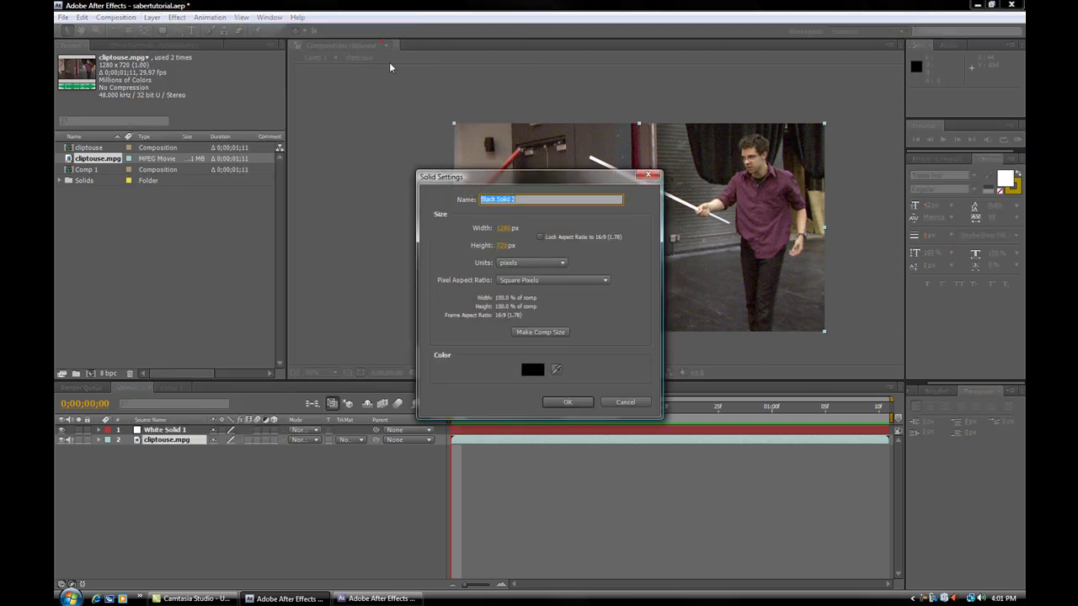
pyautogui.click(533, 370)
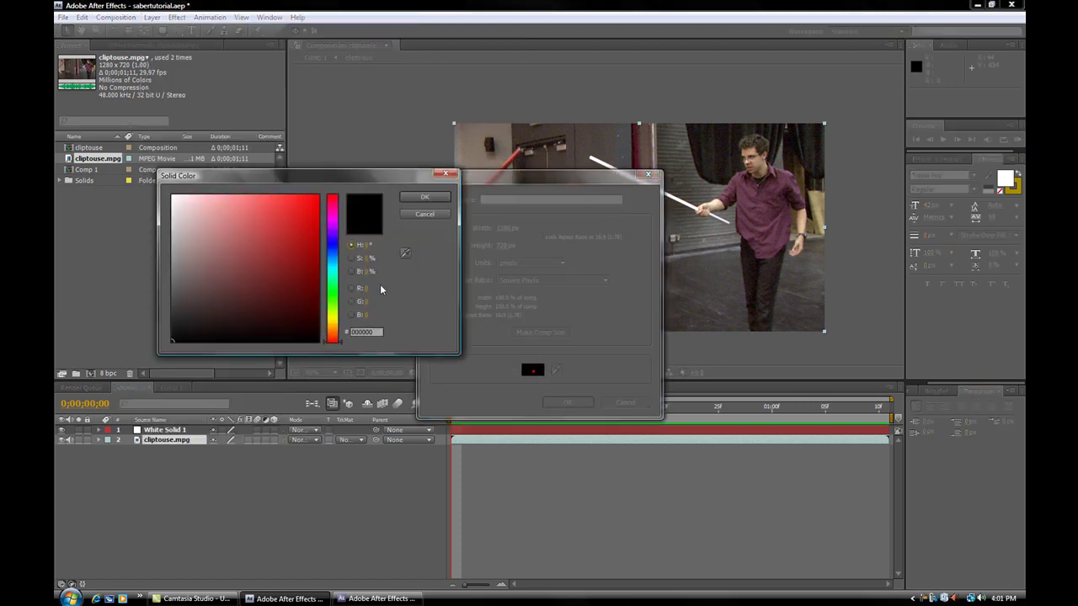
pyautogui.click(424, 197)
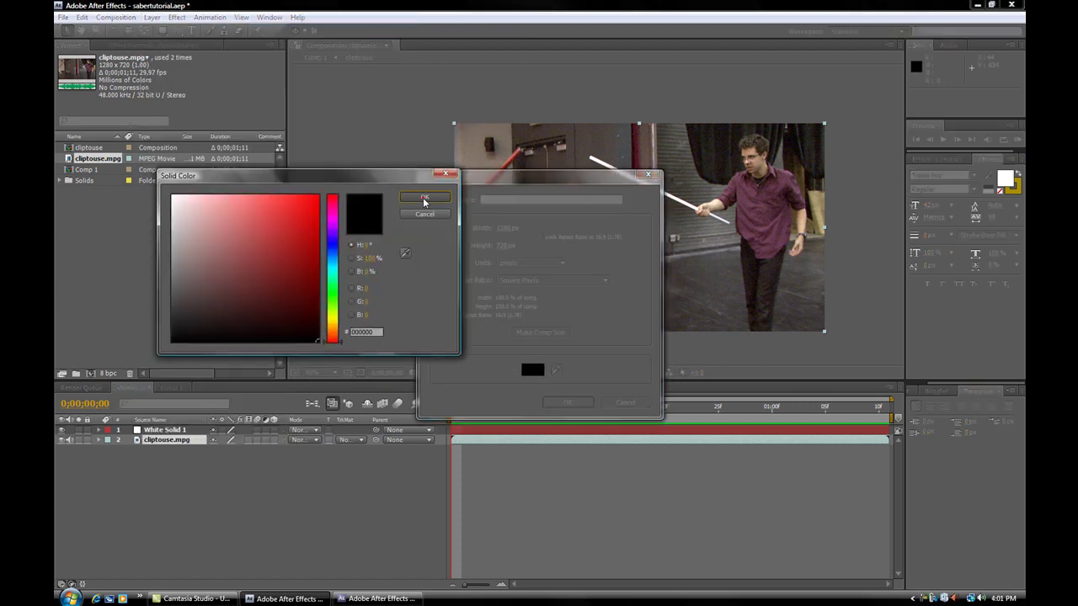
pyautogui.click(570, 403)
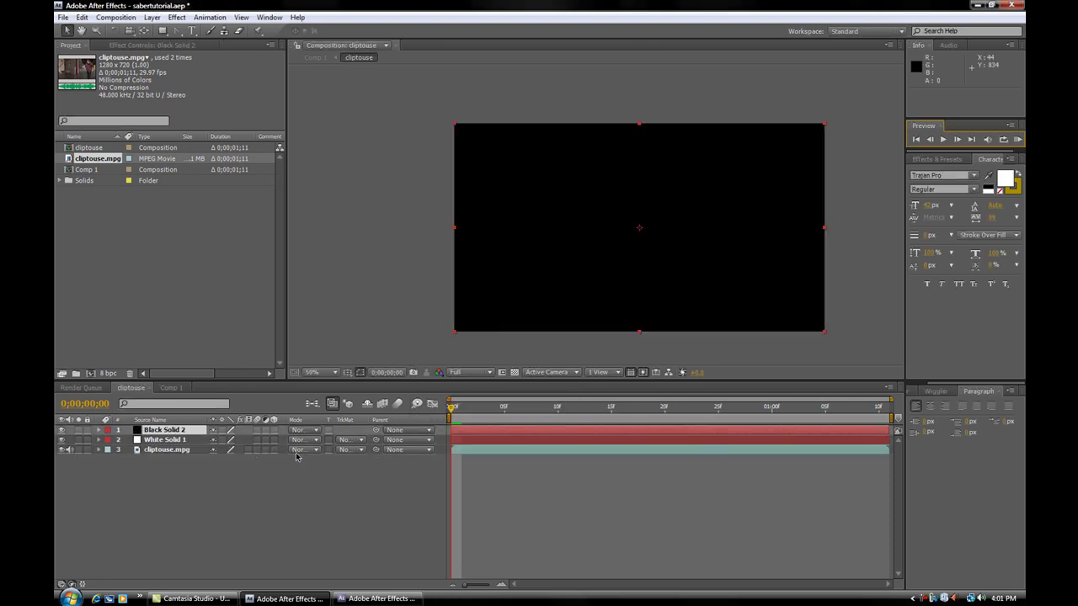
pyautogui.moveTo(181, 433); pyautogui.dragTo(182, 457)
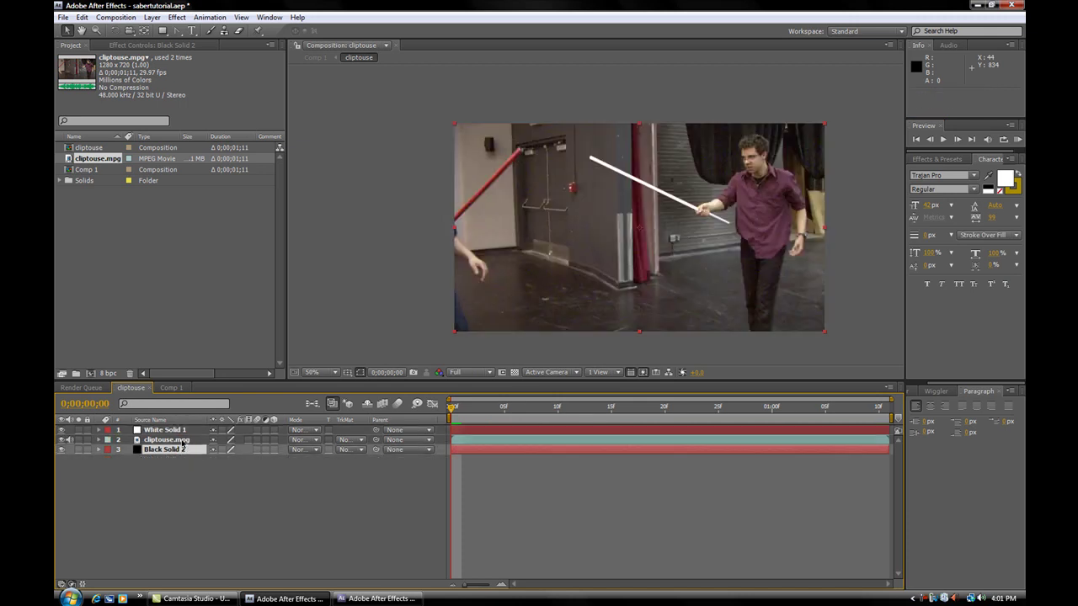
# Create Comp 2 matching the clip's 1280 x 720, 29.97 fps settings and add cliptouse.mpg to it.
pyautogui.click(116, 17)
pyautogui.click(114, 28)
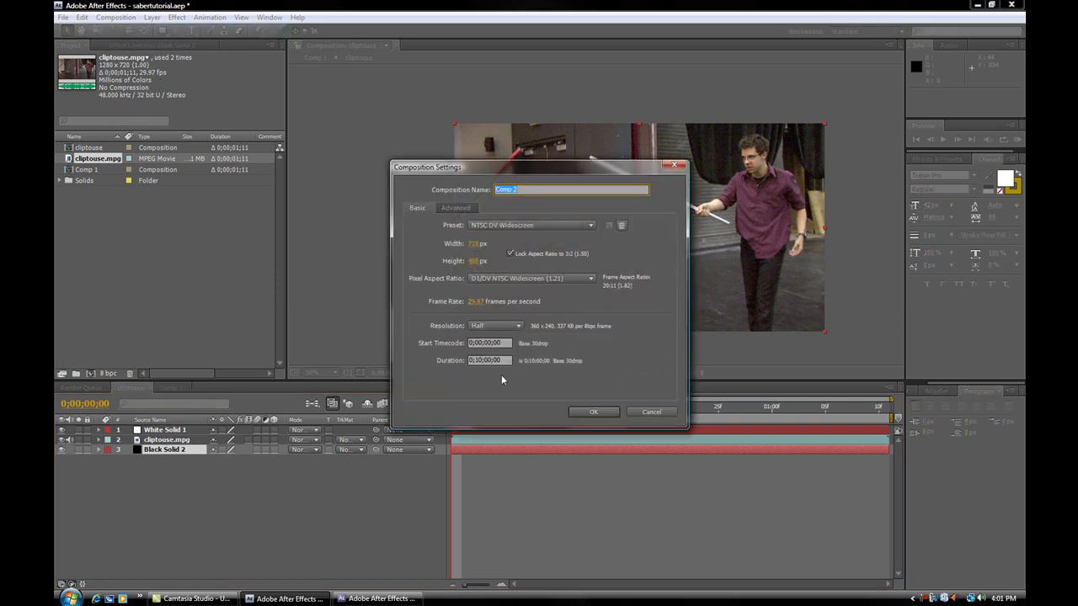
pyautogui.click(500, 364)
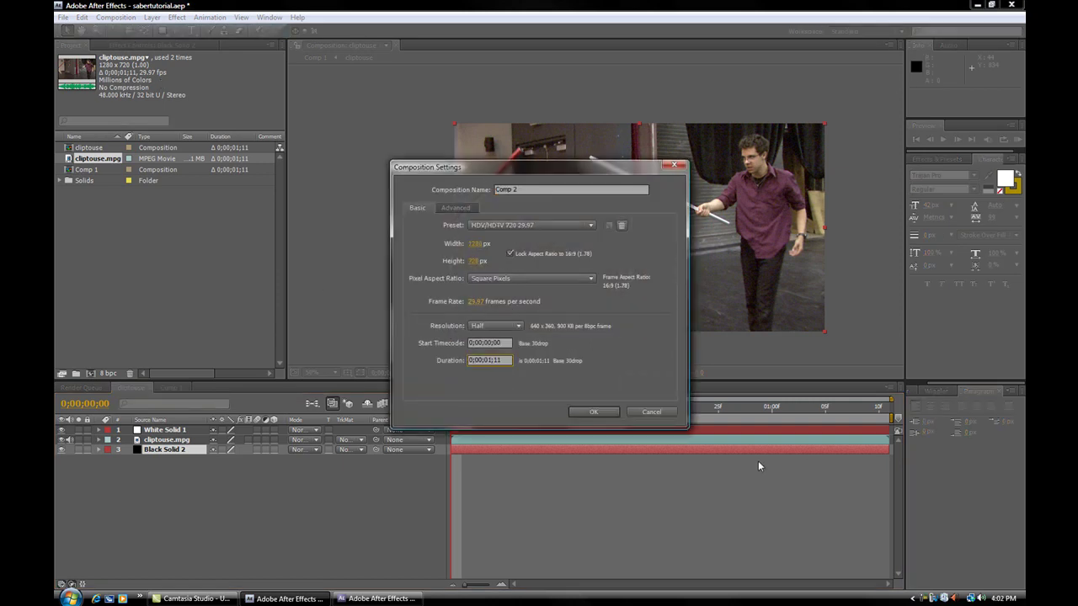
pyautogui.click(593, 412)
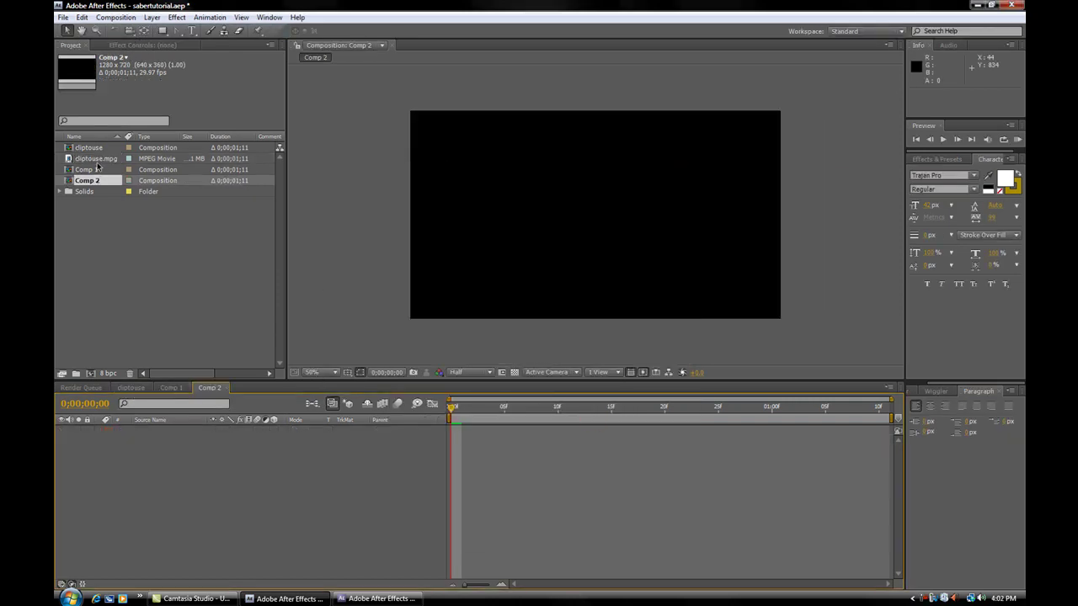
pyautogui.moveTo(84, 158); pyautogui.dragTo(594, 218)
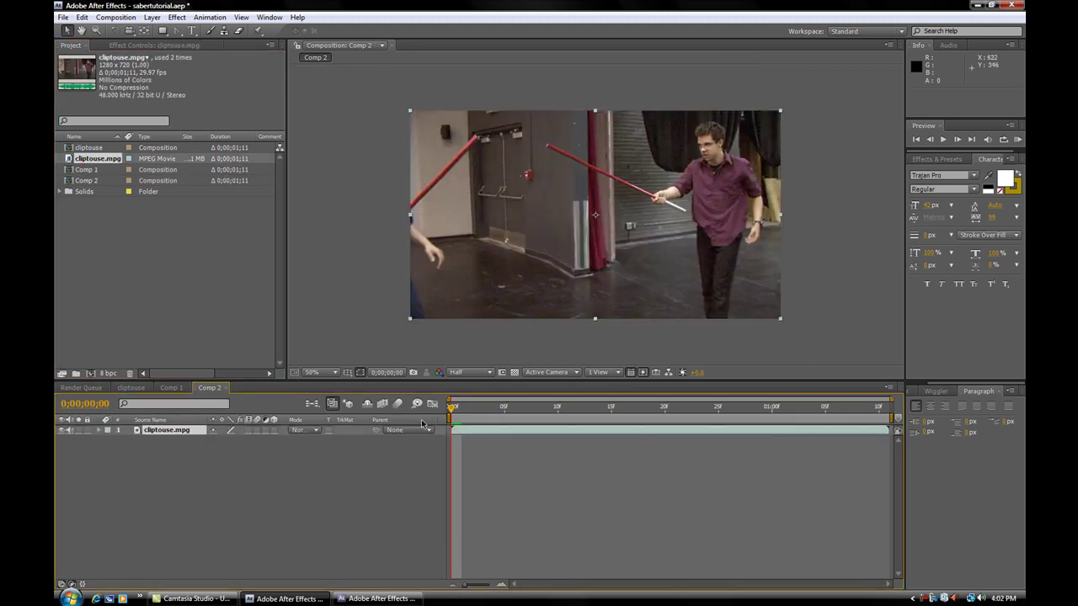
# Switch to the cliptouse comp and delete its cliptouse.mpg footage layer.
pyautogui.click(131, 388)
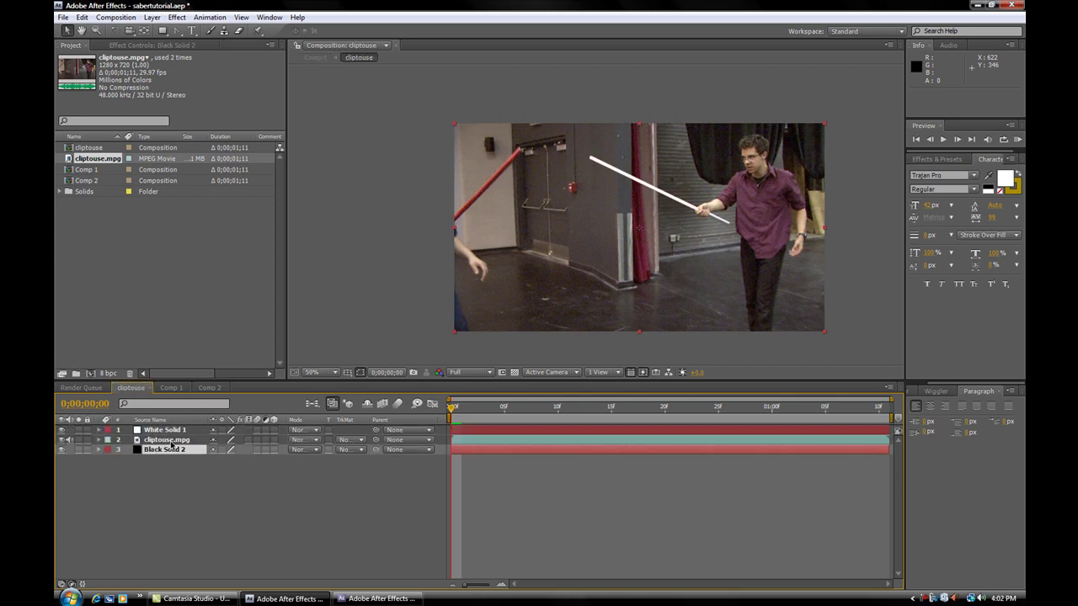
pyautogui.click(171, 440)
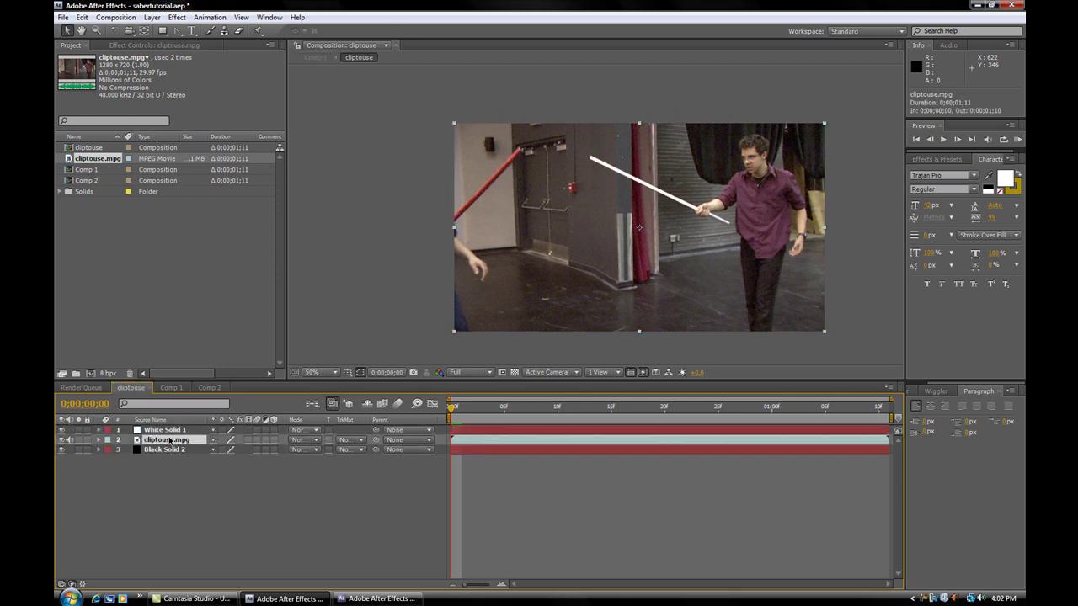
pyautogui.press('Delete')
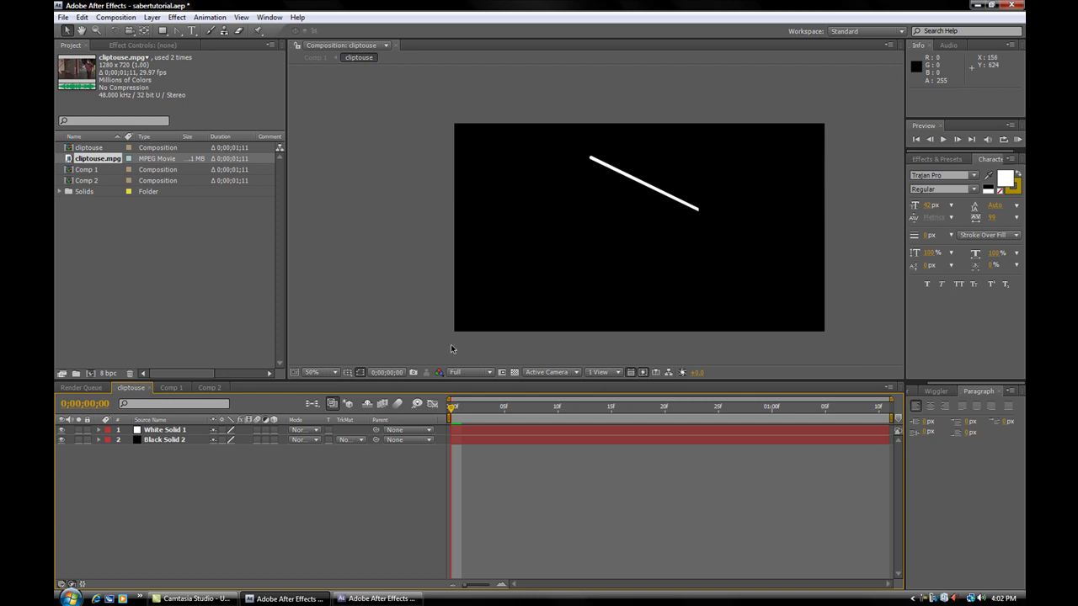
# Duplicate White Solid 1 to stack blade copies above Black Solid 2.
pyautogui.click(181, 431)
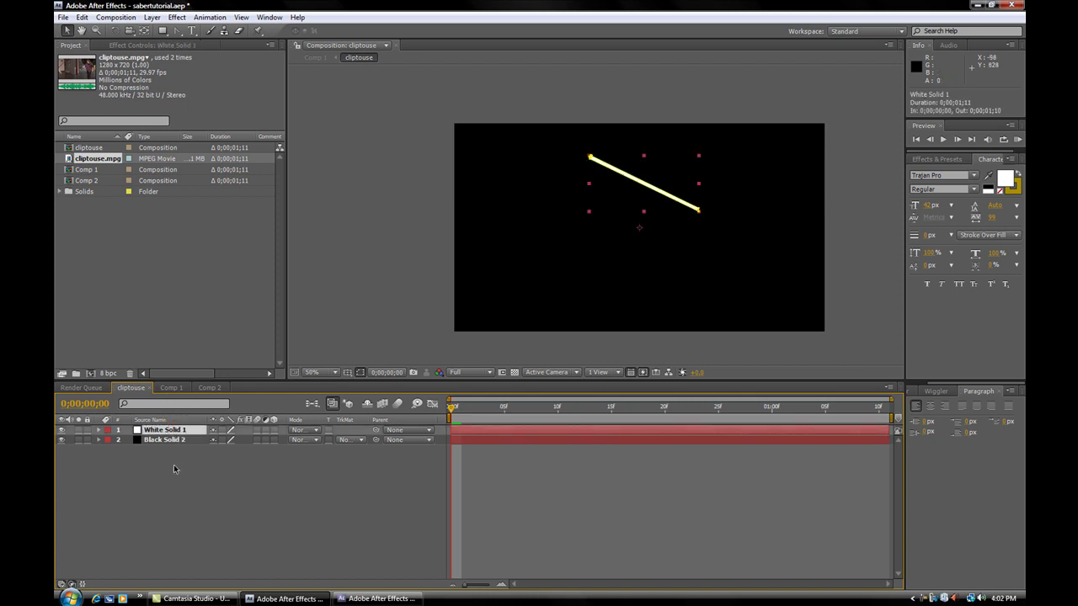
pyautogui.hotkey('ctrl', 'd')
pyautogui.hotkey('ctrl', 'd')
pyautogui.hotkey('ctrl', 'd')
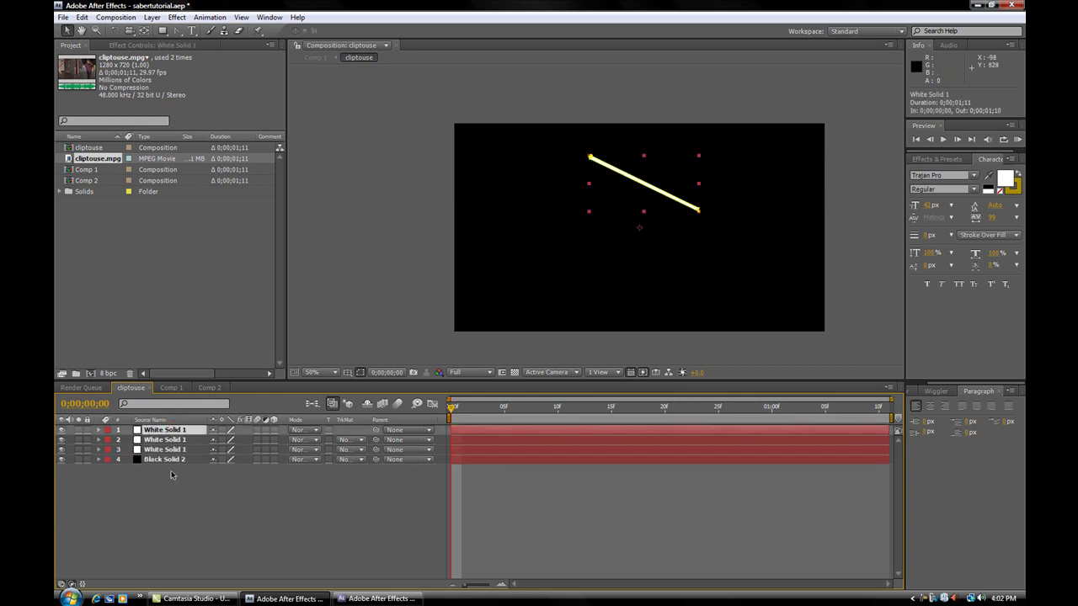
pyautogui.hotkey('ctrl', 'd')
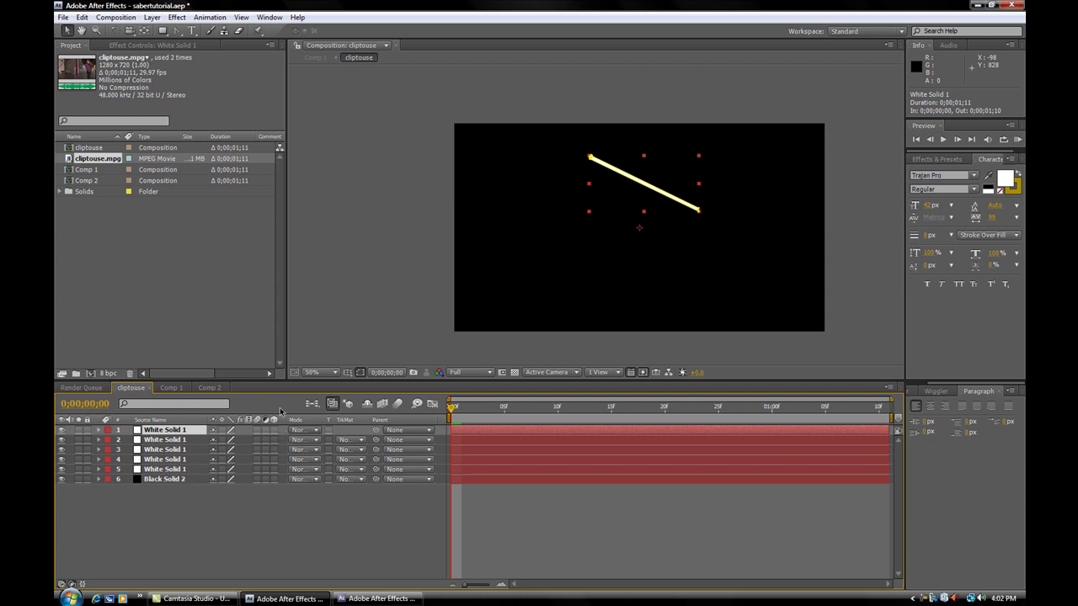
pyautogui.press('m')
pyautogui.press('m')
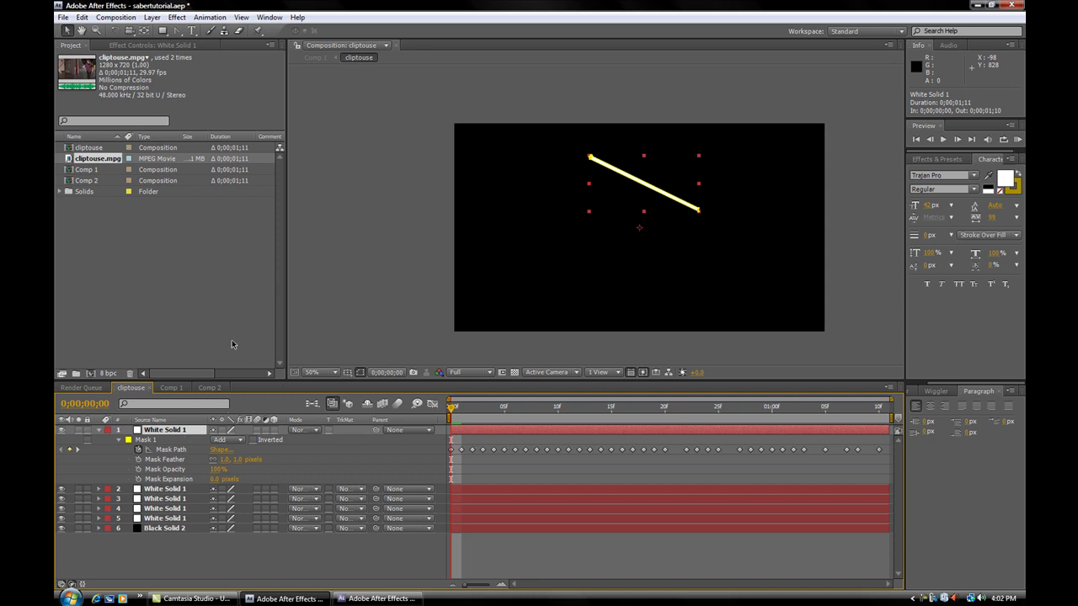
# Give the second white solid's mask an initial 5-pixel feather.
pyautogui.press('u')
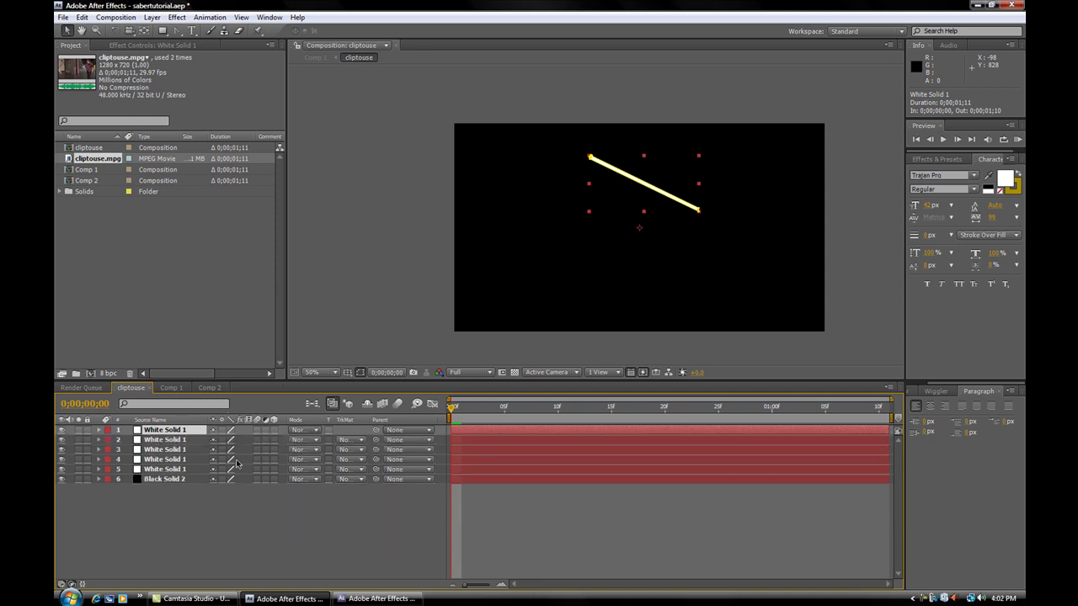
pyautogui.click(186, 441)
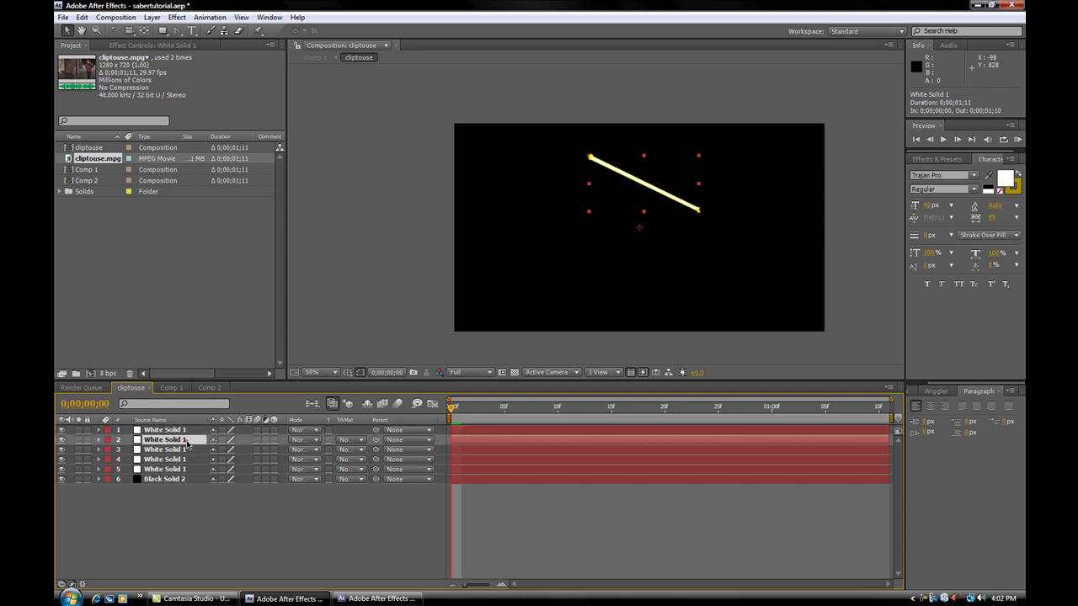
pyautogui.press('m')
pyautogui.press('m')
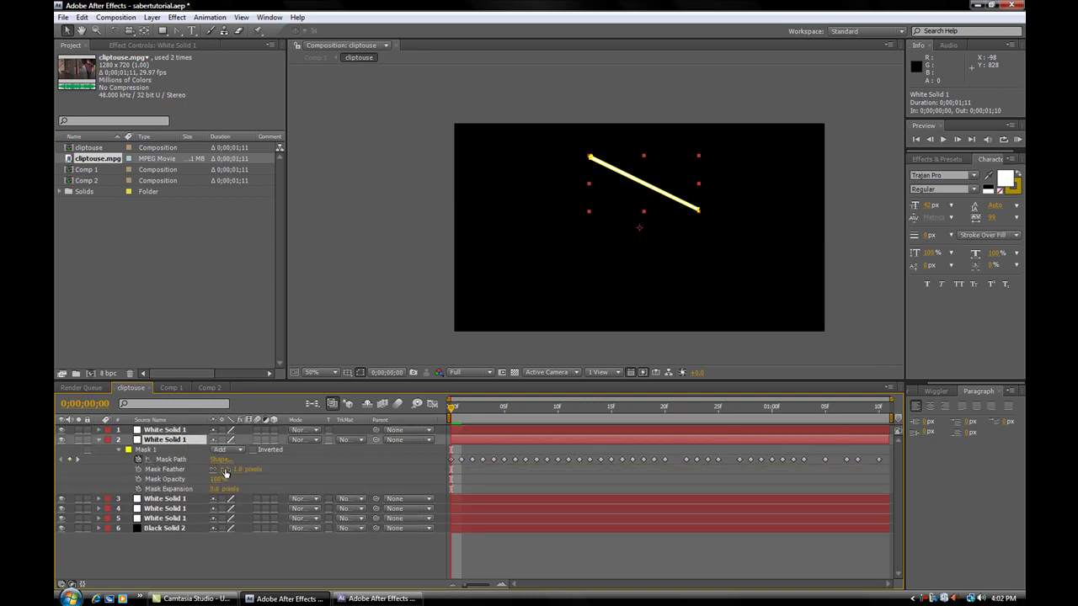
pyautogui.click(224, 469)
pyautogui.click(383, 462)
pyautogui.click(153, 441)
pyautogui.press('m')
pyautogui.press('m')
# Set the third white solid's Mask Feather to 30 pixels.
pyautogui.click(158, 450)
pyautogui.press('m')
pyautogui.press('m')
pyautogui.moveTo(225, 478); pyautogui.dragTo(310, 477)
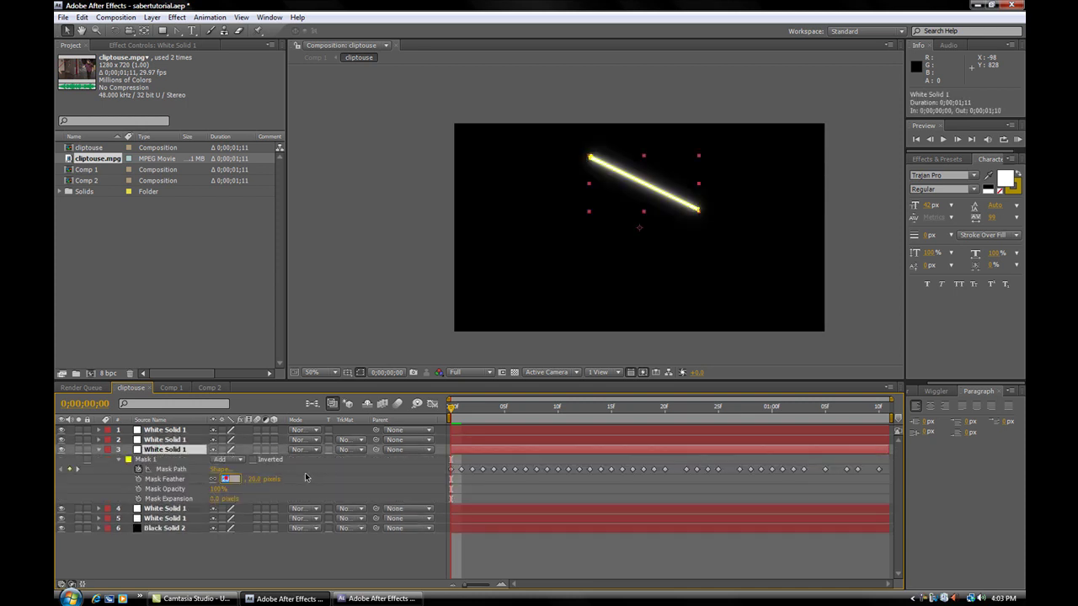
pyautogui.write('30')
pyautogui.click(343, 490)
pyautogui.click(179, 451)
pyautogui.press('m')
pyautogui.press('m')
# Set the fourth white solid's Mask Feather to 60 pixels.
pyautogui.click(187, 459)
pyautogui.press('m')
pyautogui.press('m')
pyautogui.moveTo(226, 488); pyautogui.dragTo(260, 497)
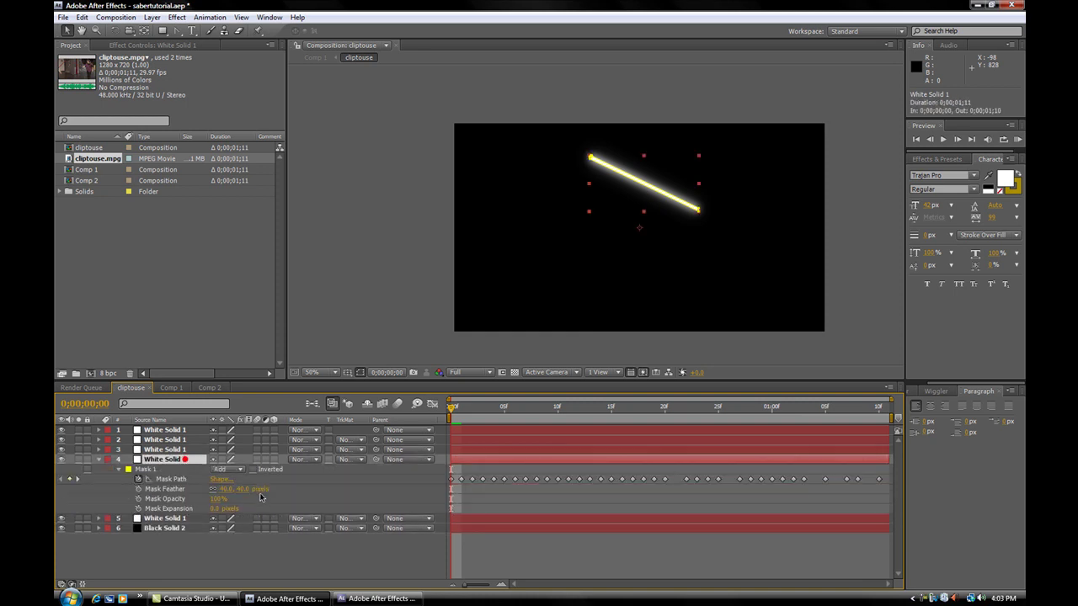
pyautogui.click(226, 488)
pyautogui.write('60')
pyautogui.click(291, 493)
pyautogui.click(187, 460)
pyautogui.press('m')
pyautogui.press('m')
# Set the fifth white solid's Mask Feather to 120 pixels.
pyautogui.click(187, 469)
pyautogui.press('m')
pyautogui.press('m')
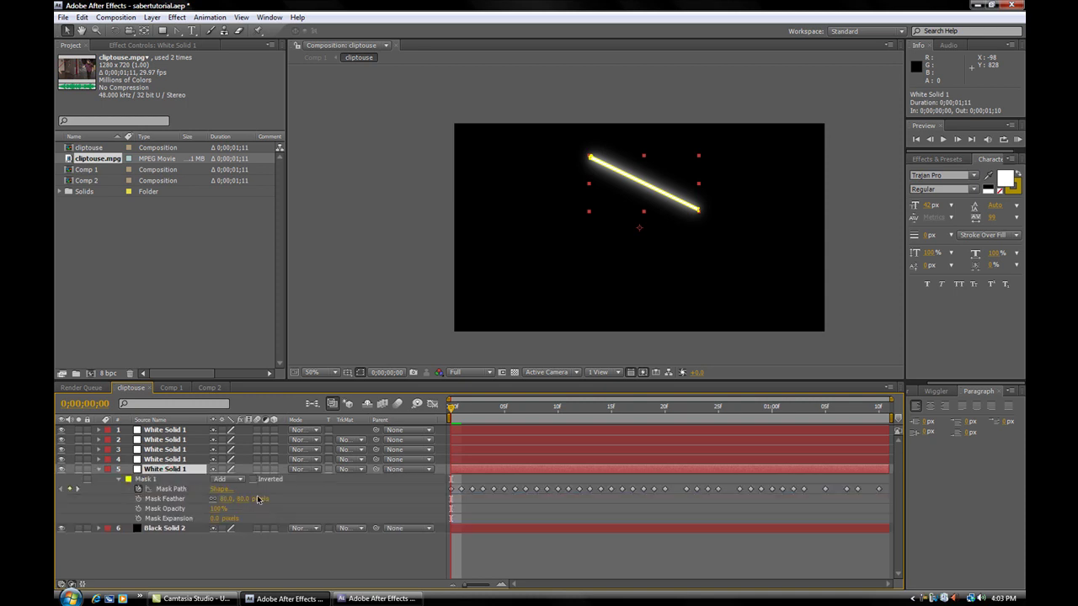
pyautogui.click(228, 499)
pyautogui.write('120')
pyautogui.click(322, 511)
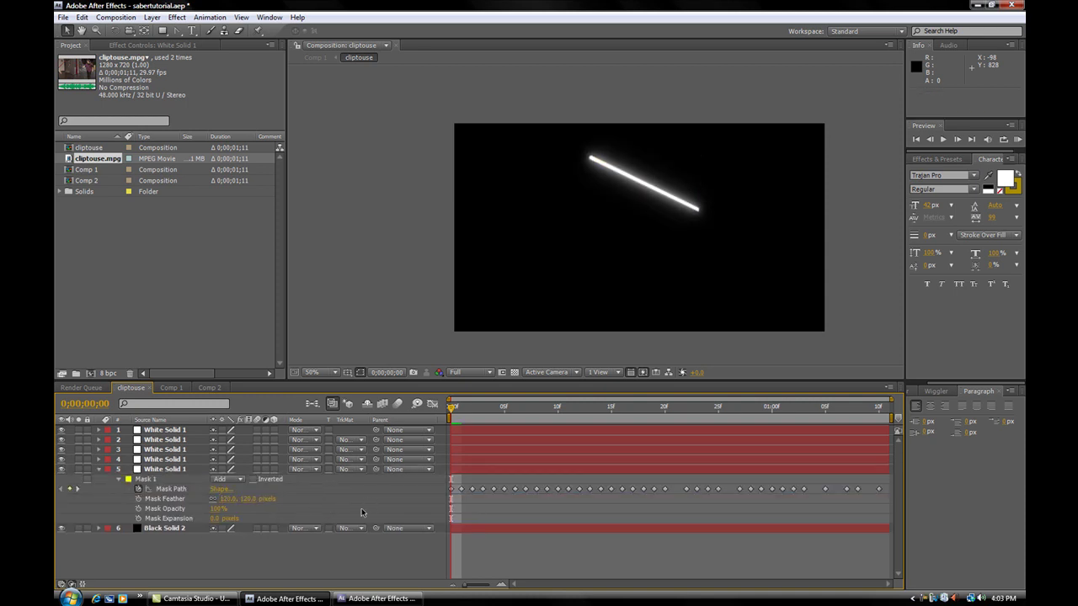
pyautogui.click(158, 468)
pyautogui.press('m')
pyautogui.press('m')
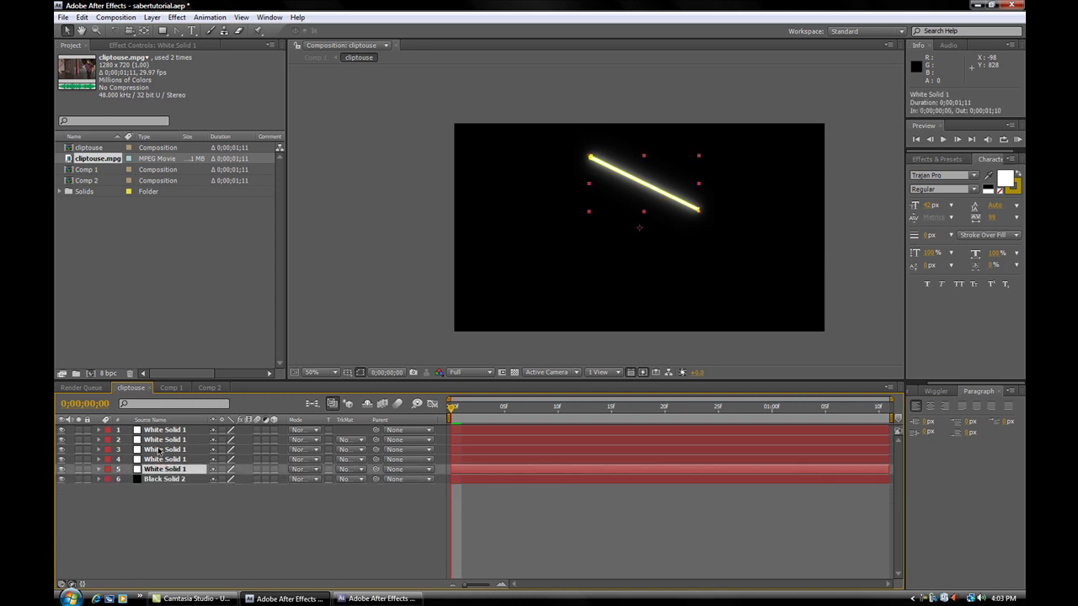
# Change the second white solid's Mask Feather to 10 pixels.
pyautogui.click(165, 439)
pyautogui.press('m')
pyautogui.press('m')
pyautogui.click(227, 469)
pyautogui.write('4')
pyautogui.click(329, 470)
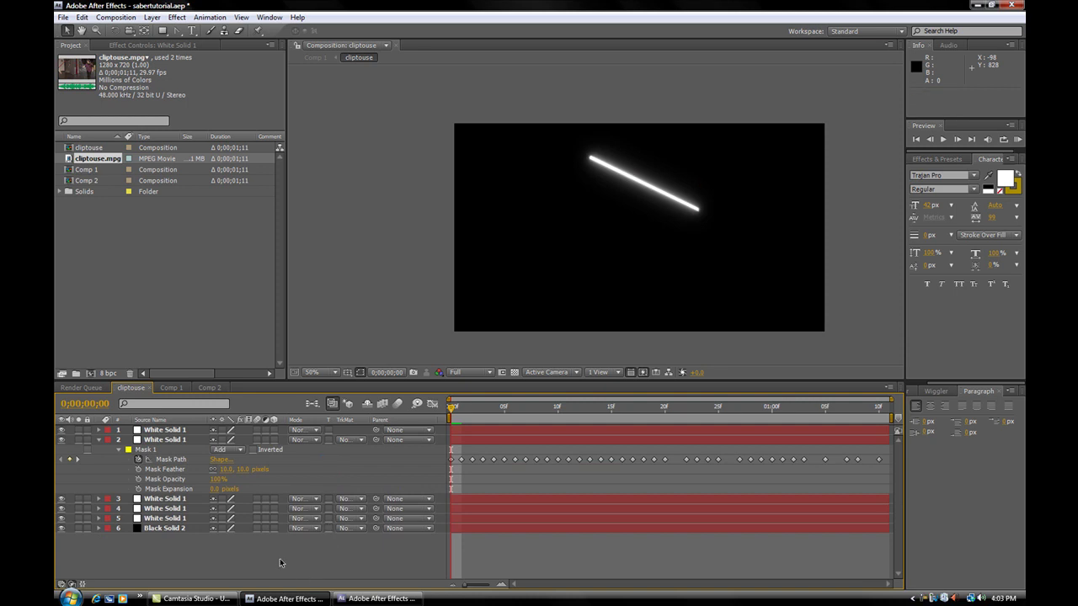
# Switch to Comp 2 and nest the cliptouse blade comp above cliptouse.mpg.
pyautogui.click(210, 389)
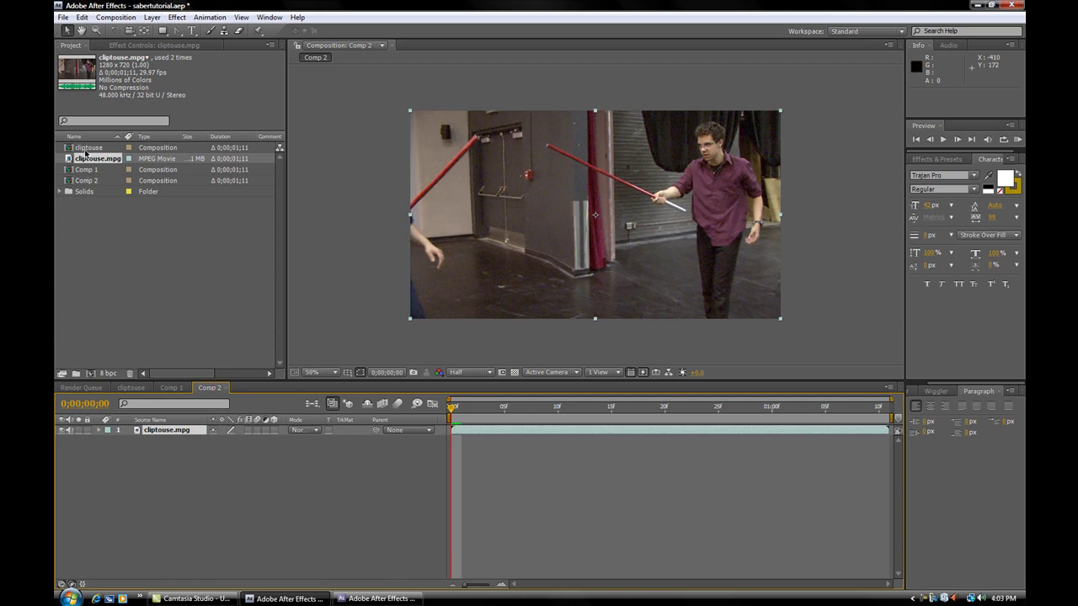
pyautogui.moveTo(71, 149); pyautogui.dragTo(598, 219)
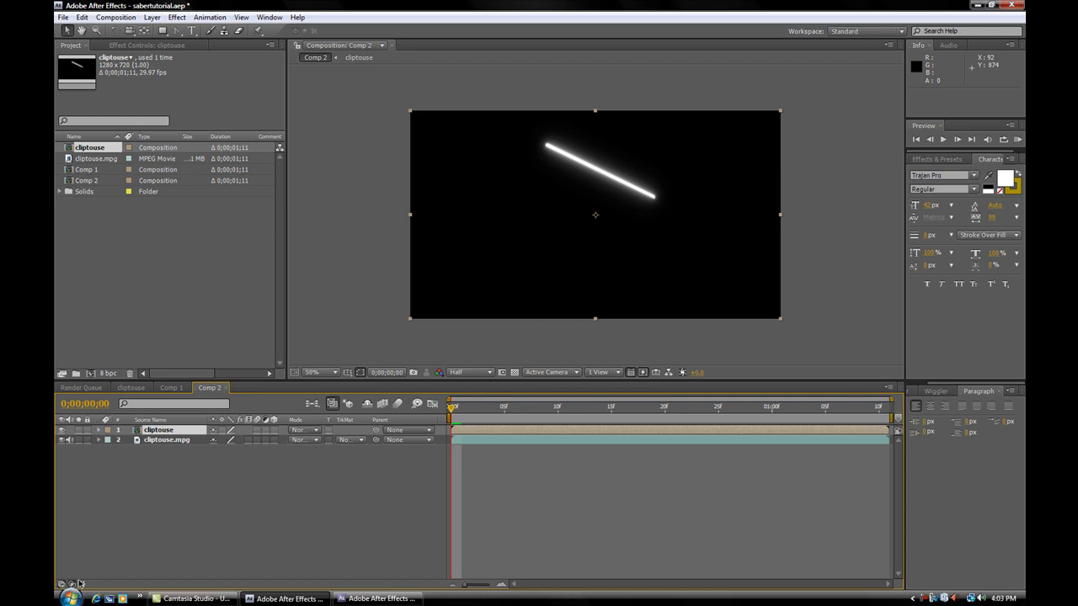
# Set the nested cliptouse layer to Screen mode and preview Comp 2 at Half resolution.
pyautogui.click(310, 430)
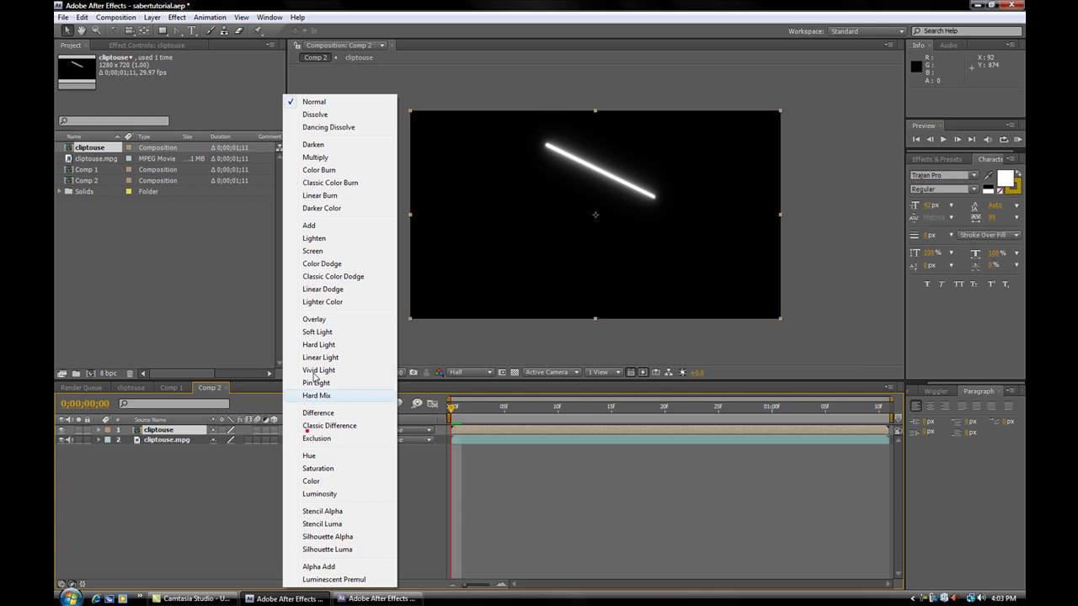
pyautogui.click(312, 251)
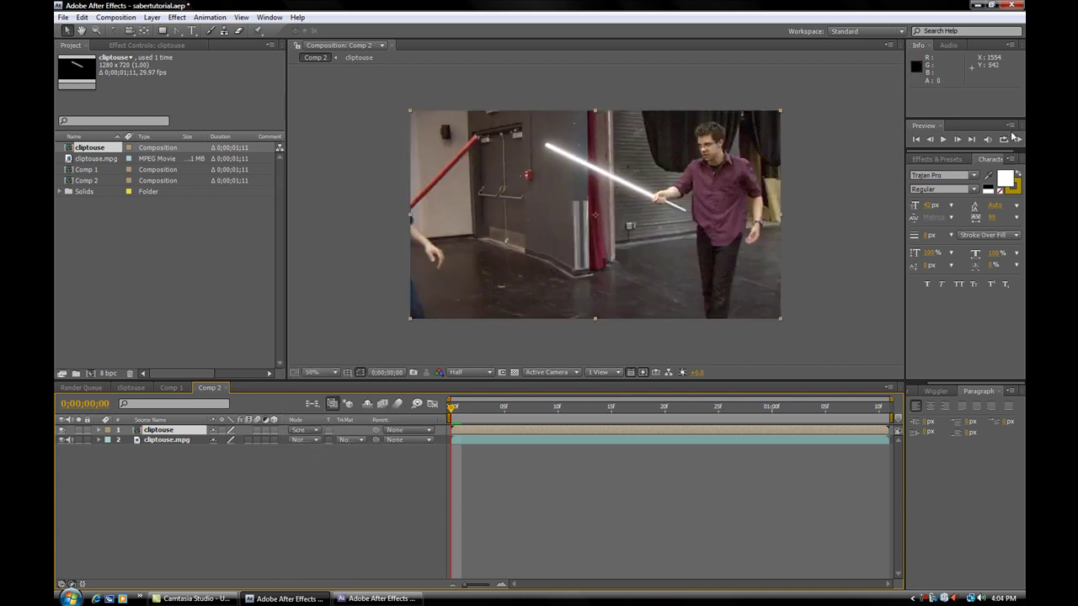
pyautogui.click(485, 373)
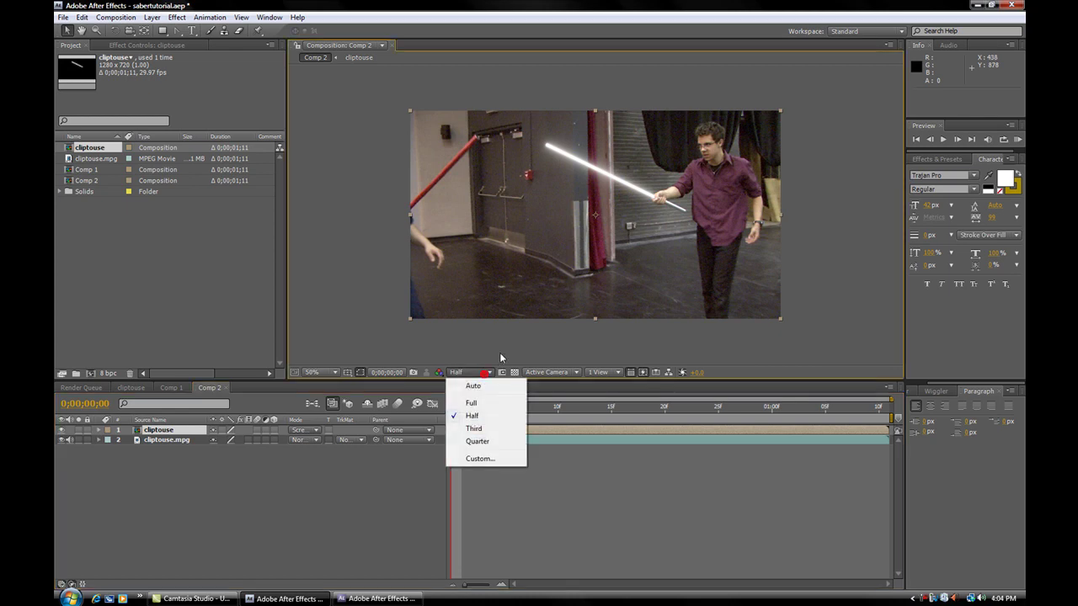
pyautogui.click(493, 371)
pyautogui.click(1017, 139)
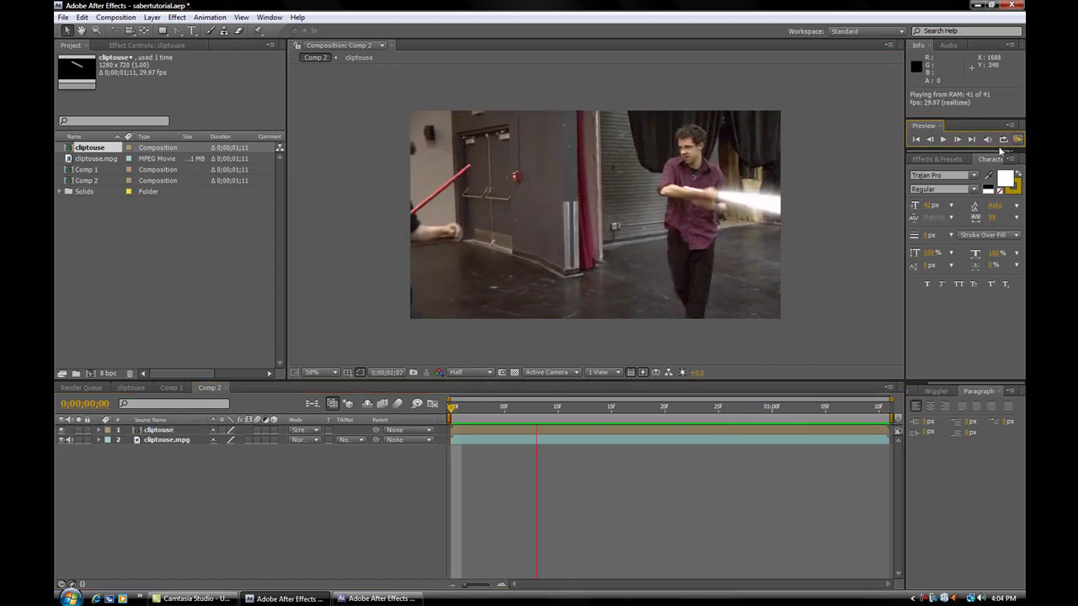
pyautogui.click(944, 140)
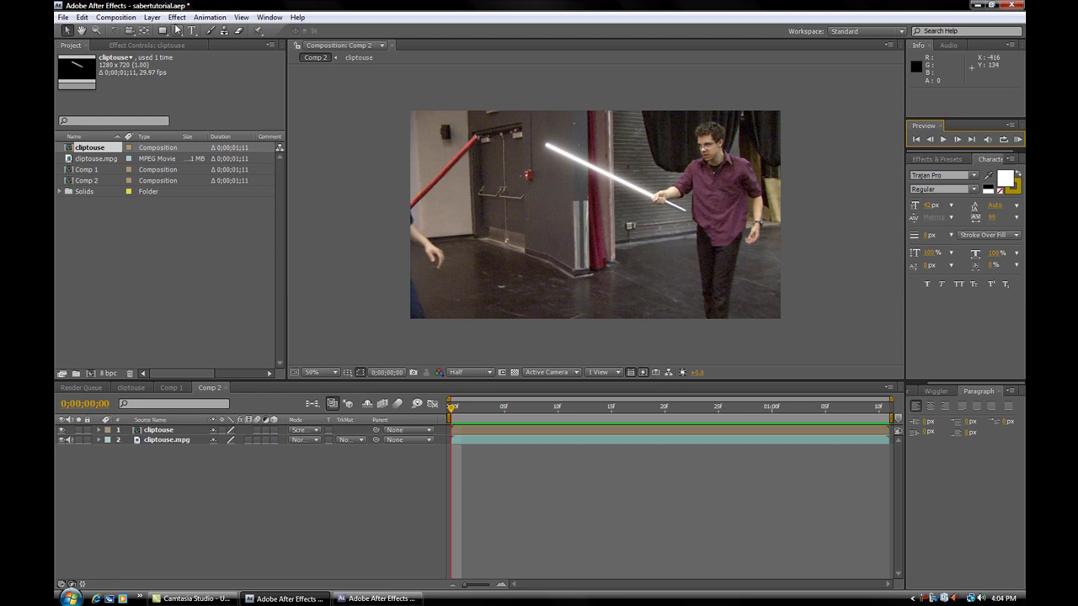
# Add Color Balance to the blade layer and raise the blue balance to 100.
pyautogui.click(176, 17)
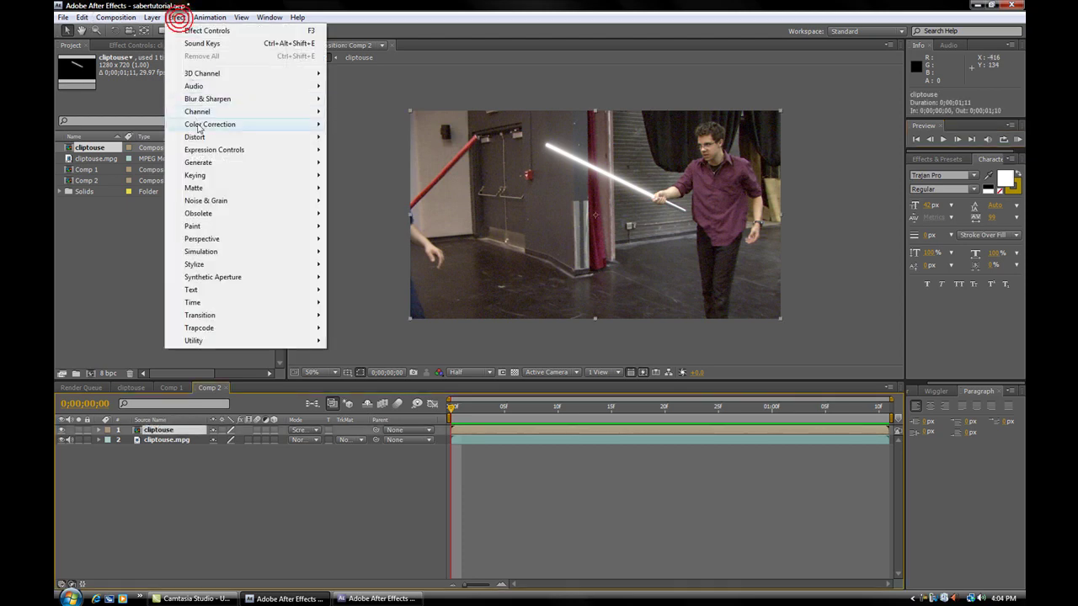
pyautogui.moveTo(206, 126)
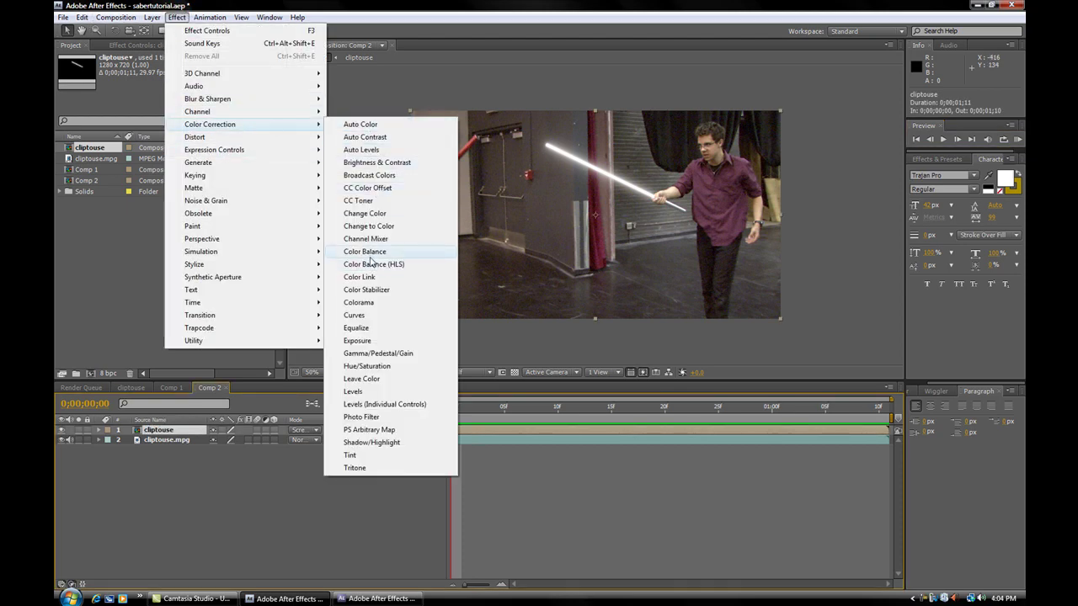
pyautogui.click(338, 257)
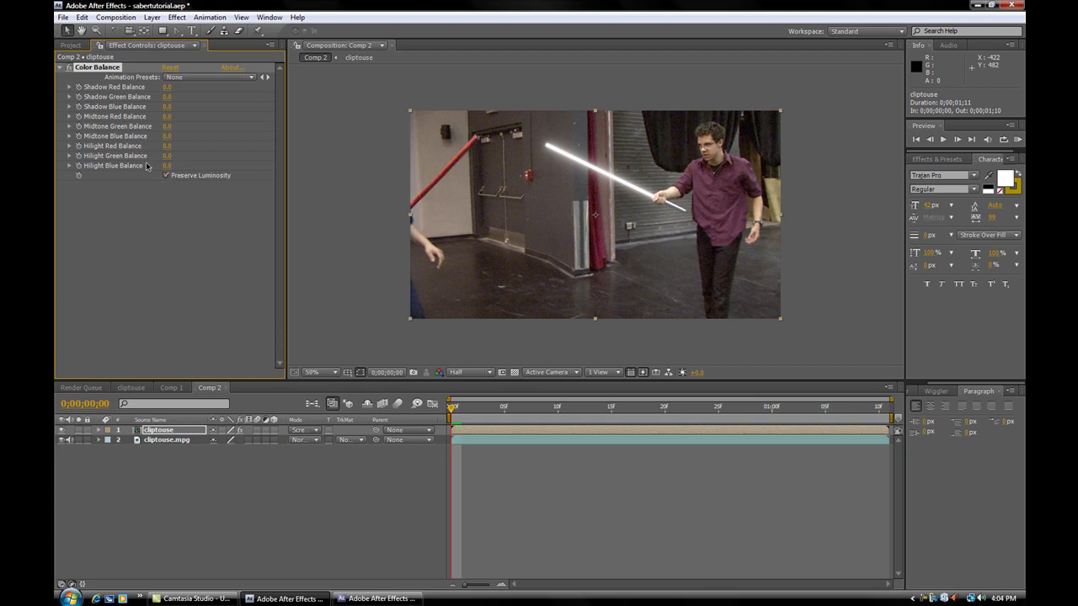
pyautogui.moveTo(165, 166); pyautogui.dragTo(246, 154)
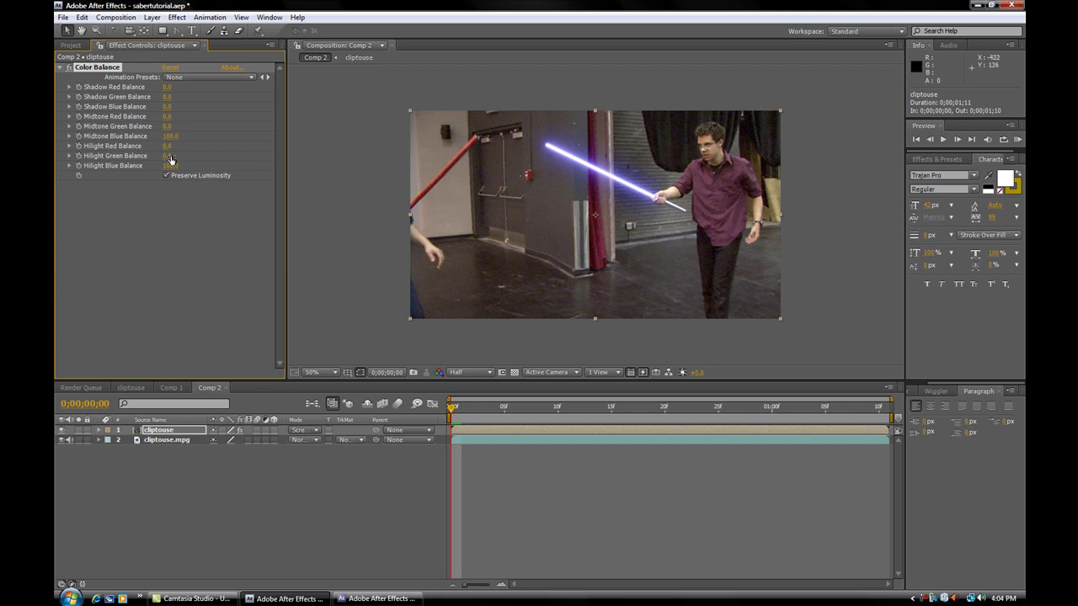
# Set Midtone and Hilight Green Balance to 20, then preview the blue lightsaber.
pyautogui.click(167, 127)
pyautogui.write('20')
pyautogui.click(168, 155)
pyautogui.write('15')
pyautogui.press('BackSpace')
pyautogui.press('BackSpace')
pyautogui.write('20')
pyautogui.click(221, 194)
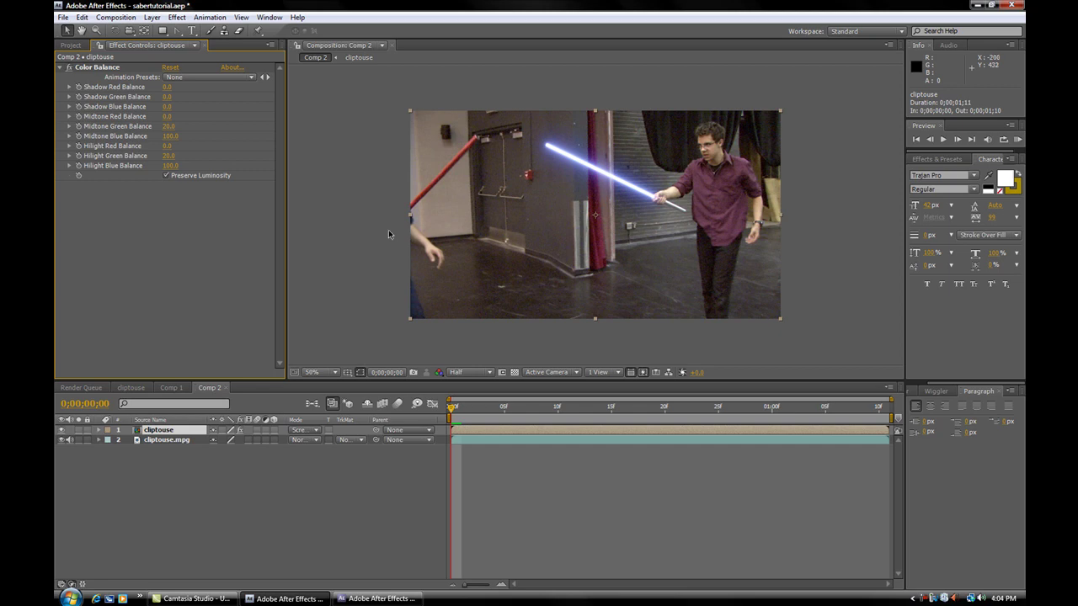
pyautogui.click(1018, 140)
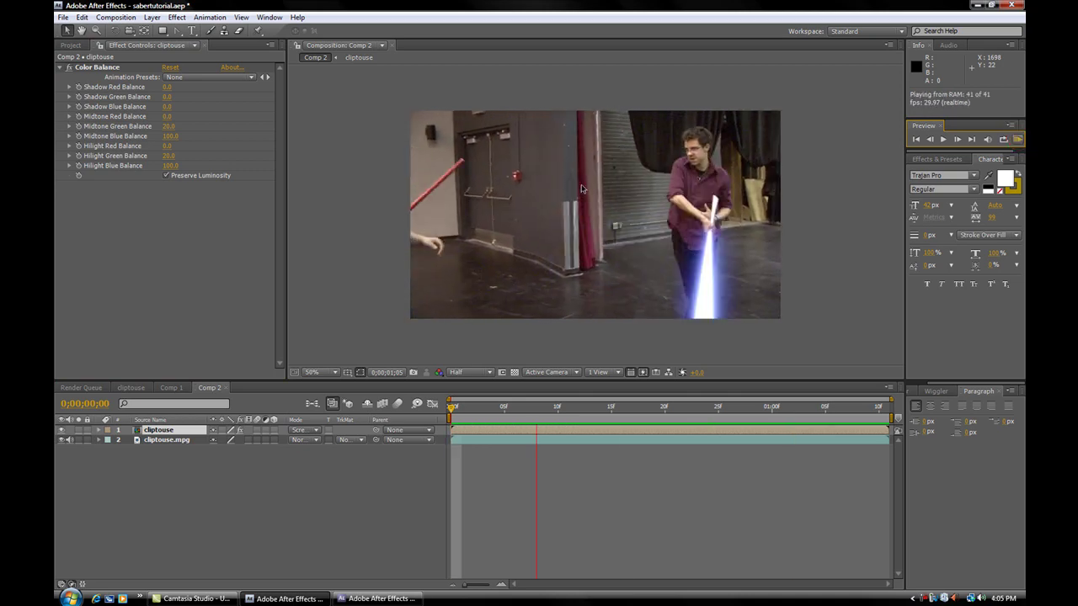